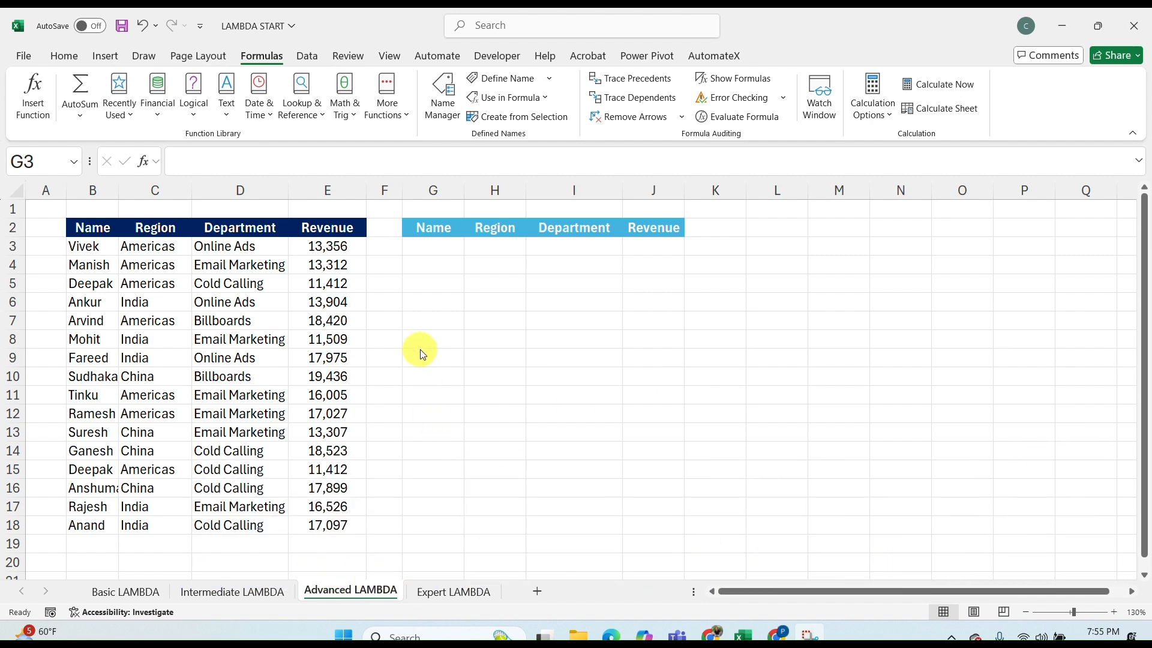
Examine the headers of the source data table and of the empty output table beside it.
left_click(191, 268)
key("Up")
key("Up")
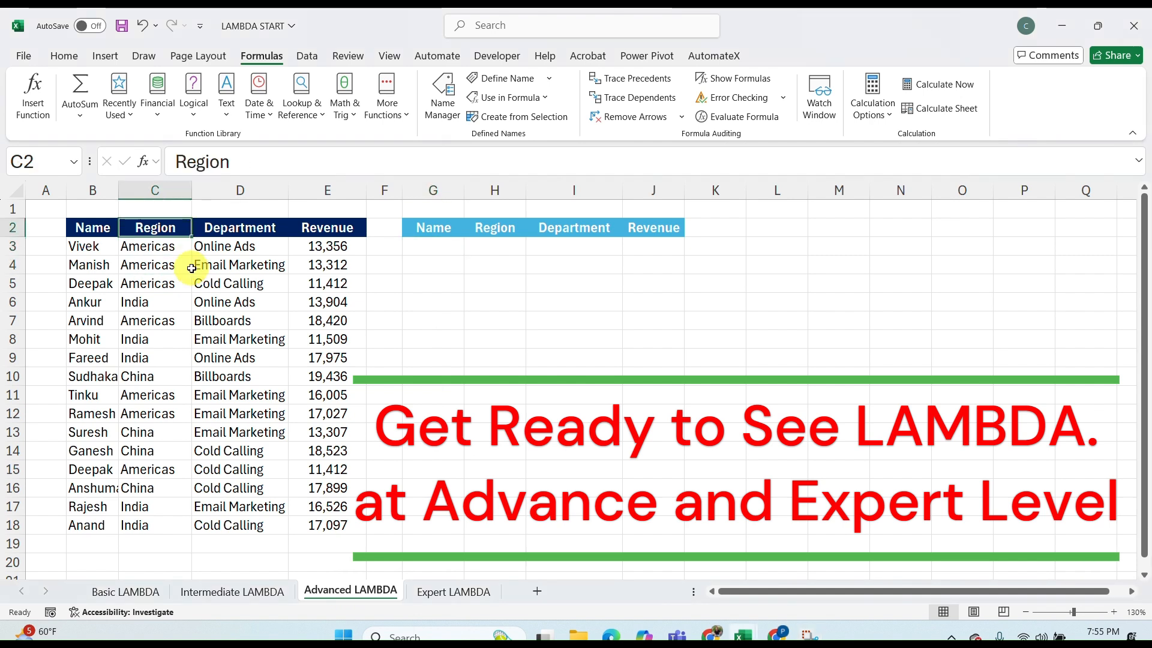
key("Right")
key("Right")
key("Left")
key("Left")
key("Left")
key("Right")
key("Right")
key("Right")
key("Right")
key("Right")
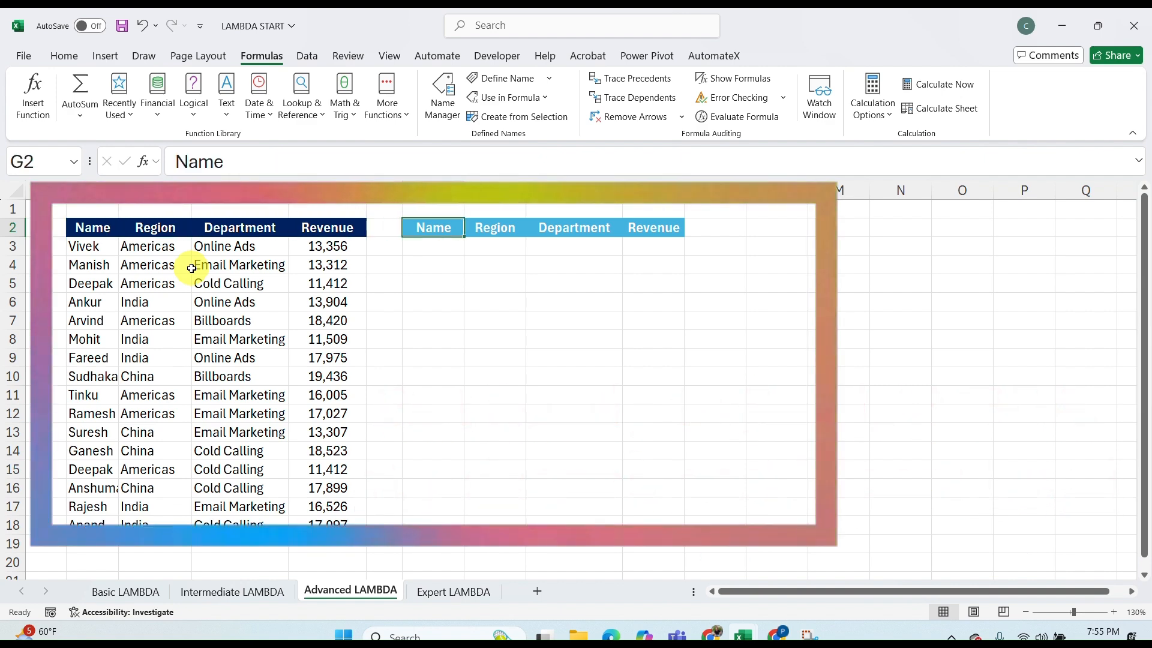
Start a FILTER formula in G3 with the source table B2:E18 as the array argument.
key("Down")
type("=fil")
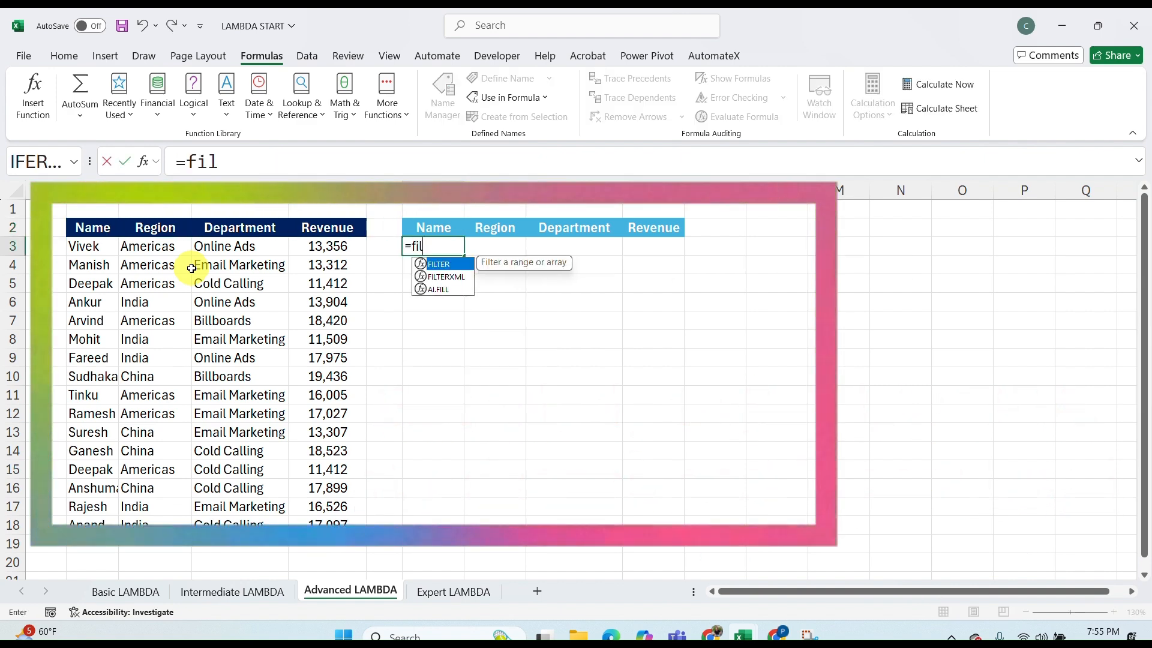
key("Tab")
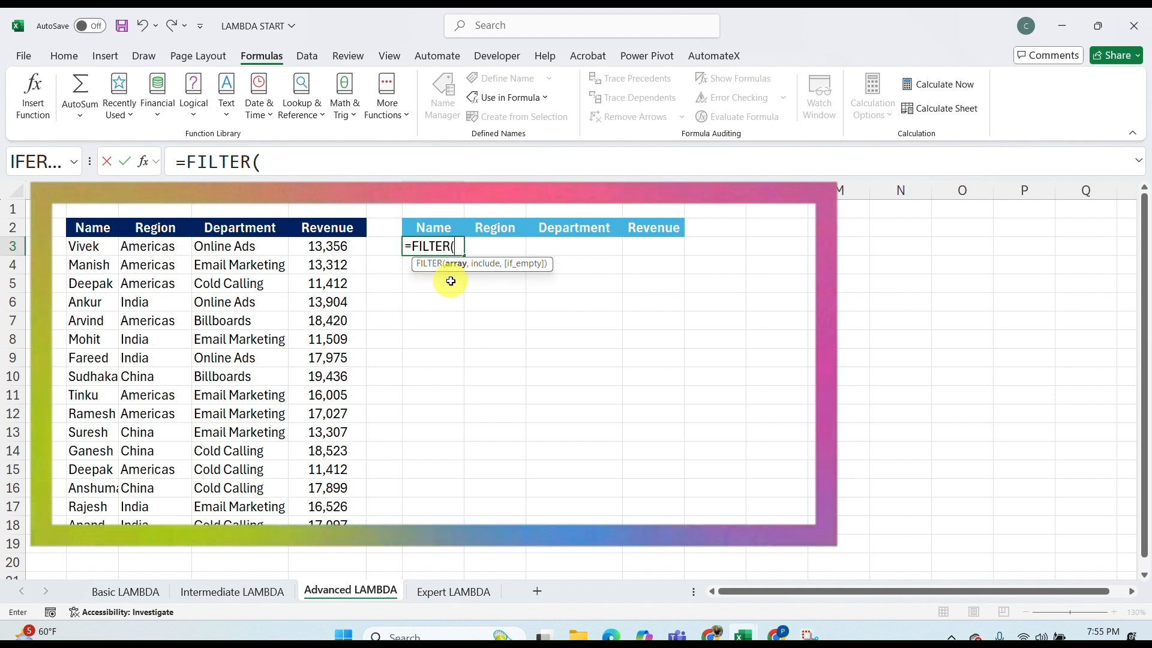
left_click(96, 227)
key("ctrl+shift+Right")
key("ctrl+shift+Down")
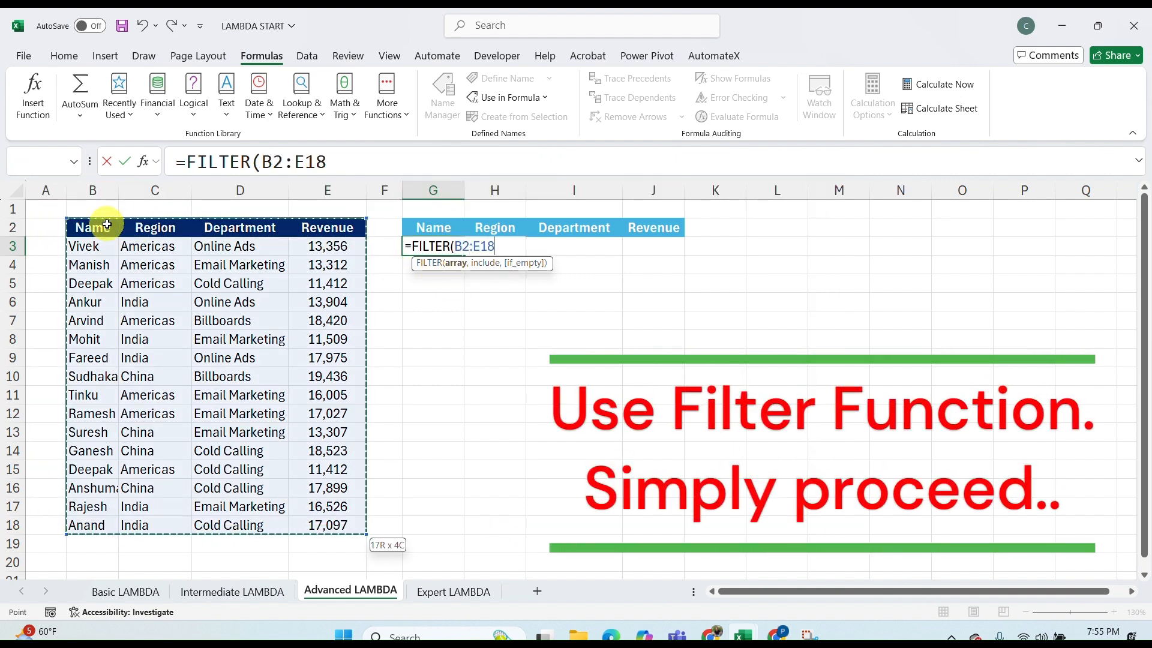
type(",")
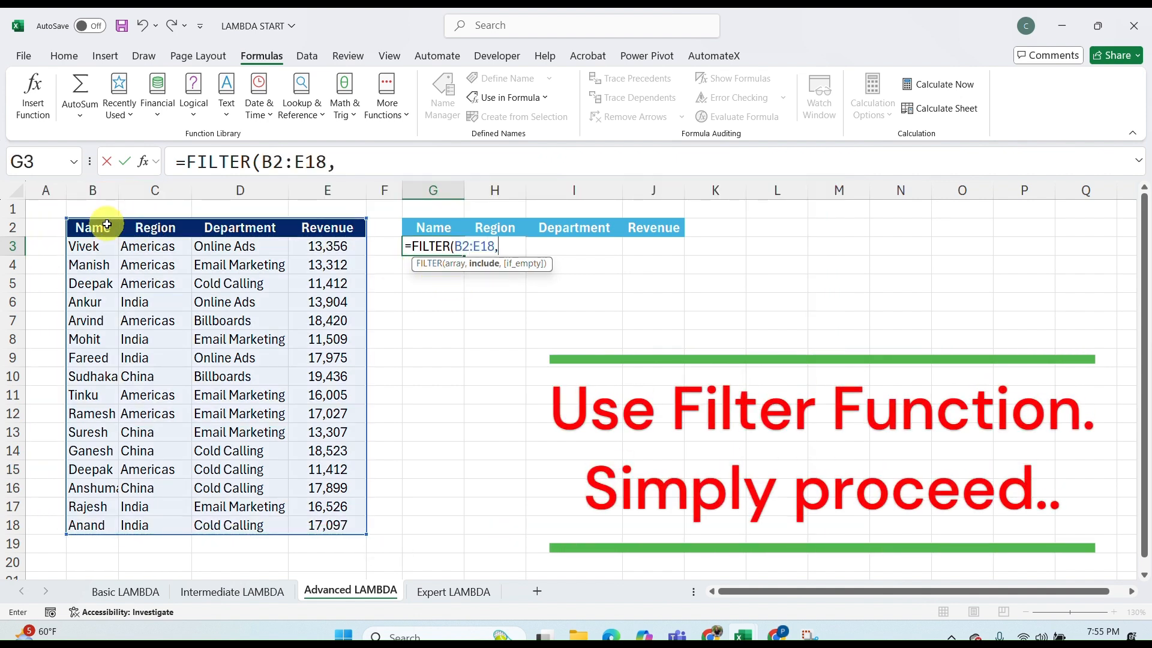
Use the Region column C2:C18 as the include argument and enter the FILTER formula.
left_click(139, 223)
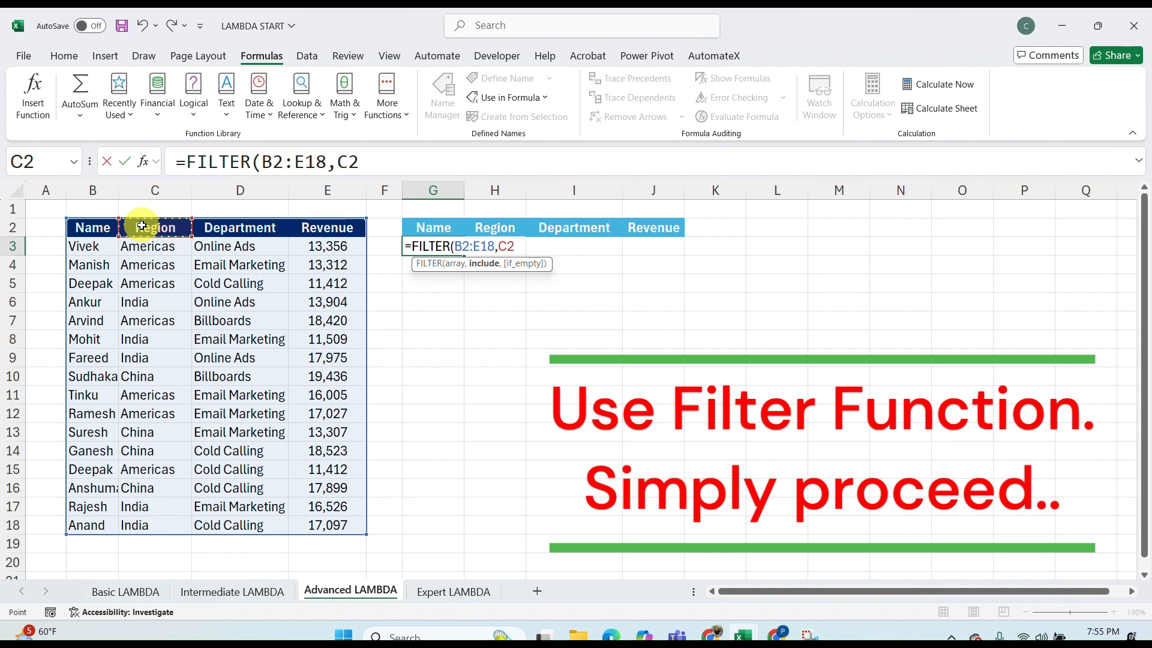
key("ctrl+shift+Down")
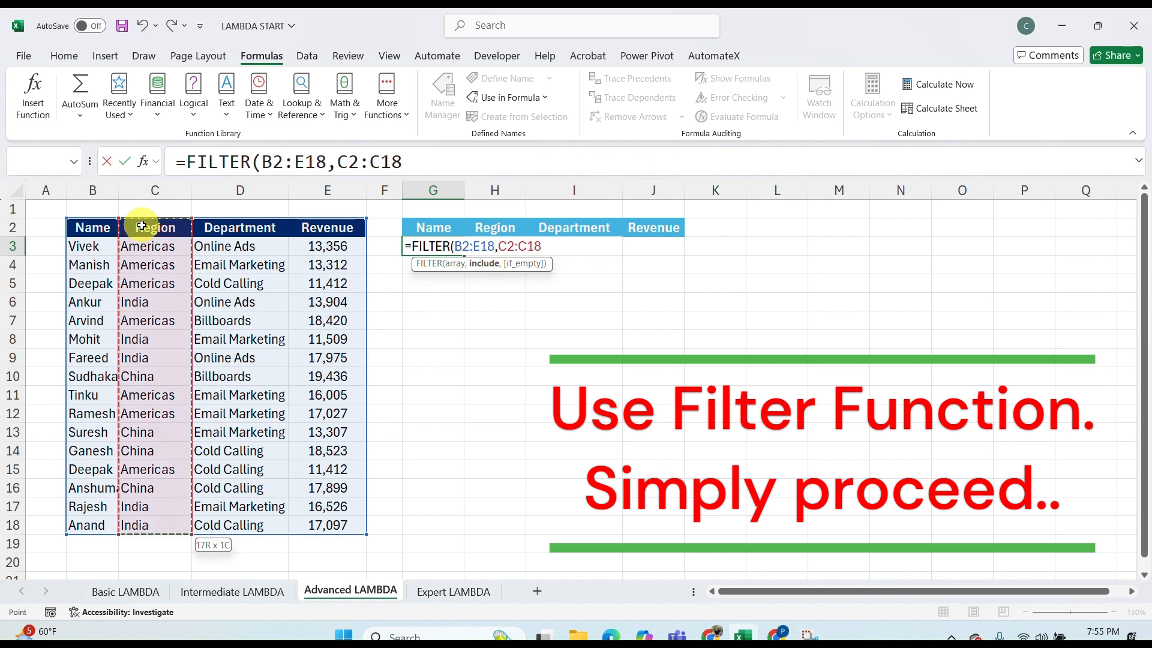
type(",")
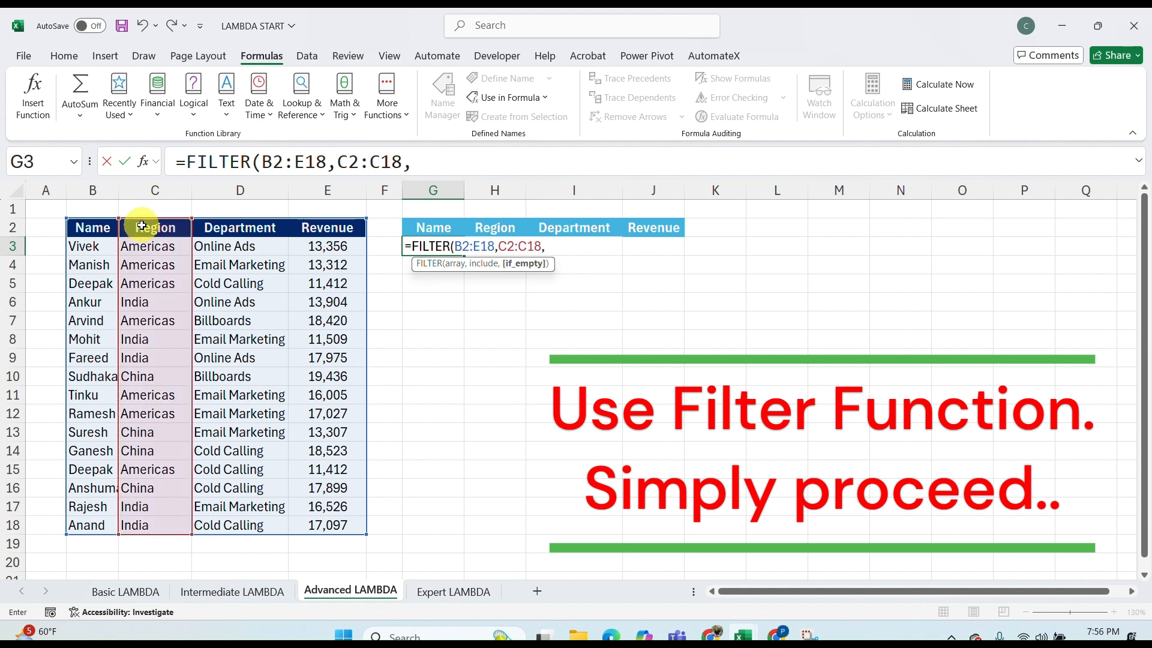
key("BackSpace")
type(")")
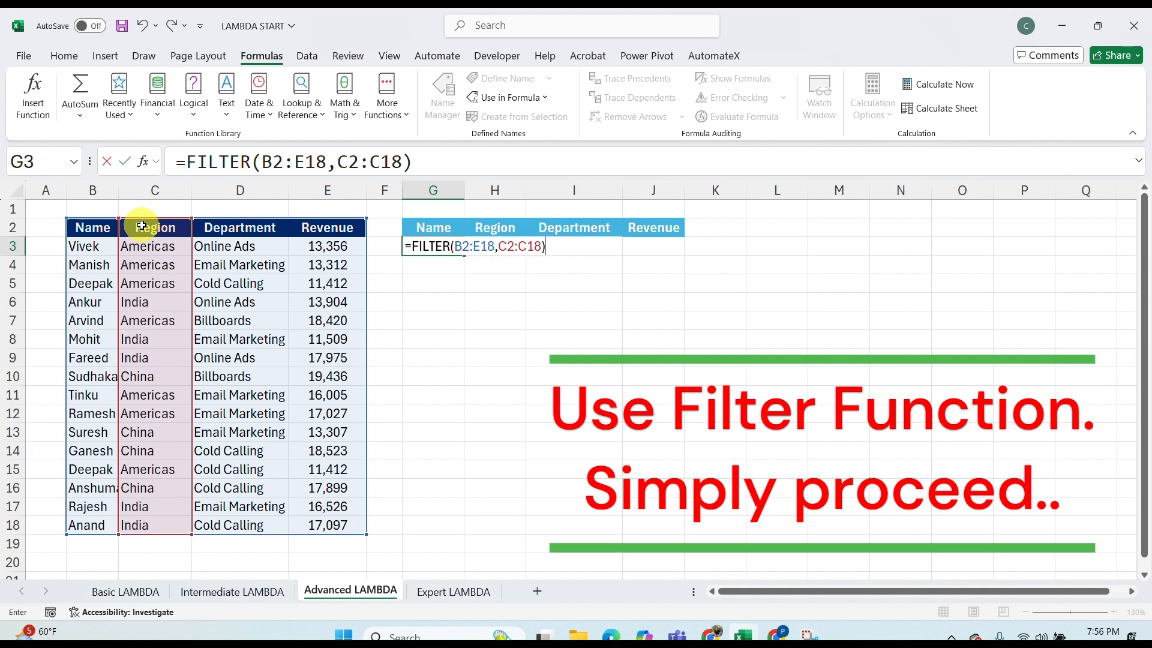
key("Return")
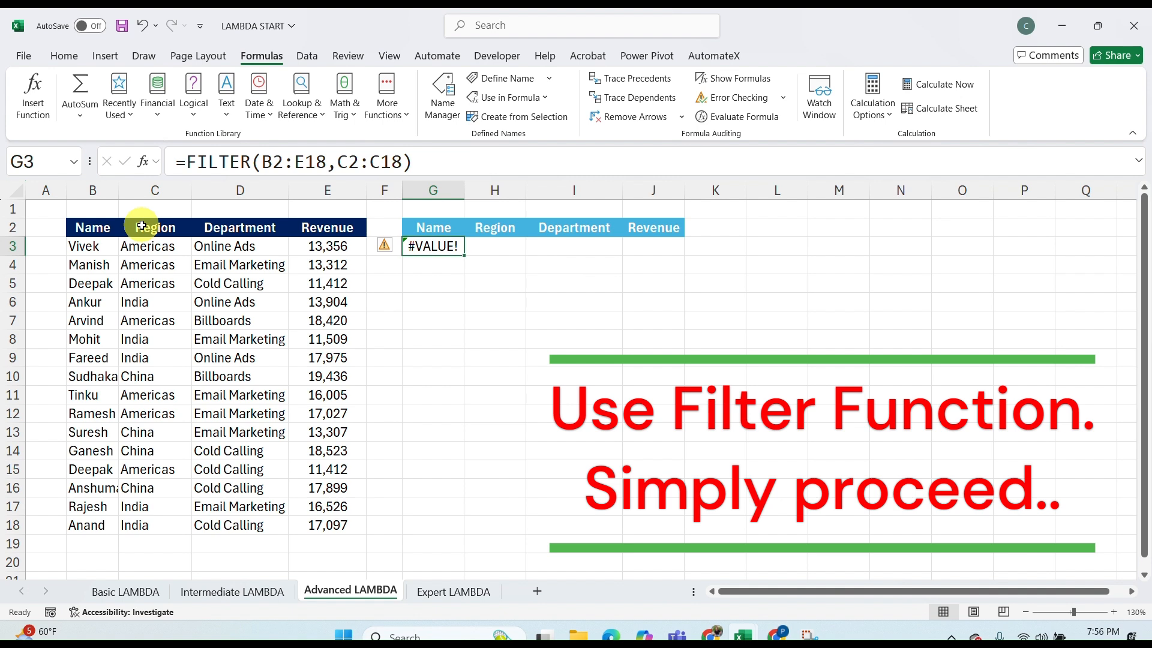
Complete the FILTER condition in G3 so that C2:C18 must equal "Americas".
left_click(439, 163)
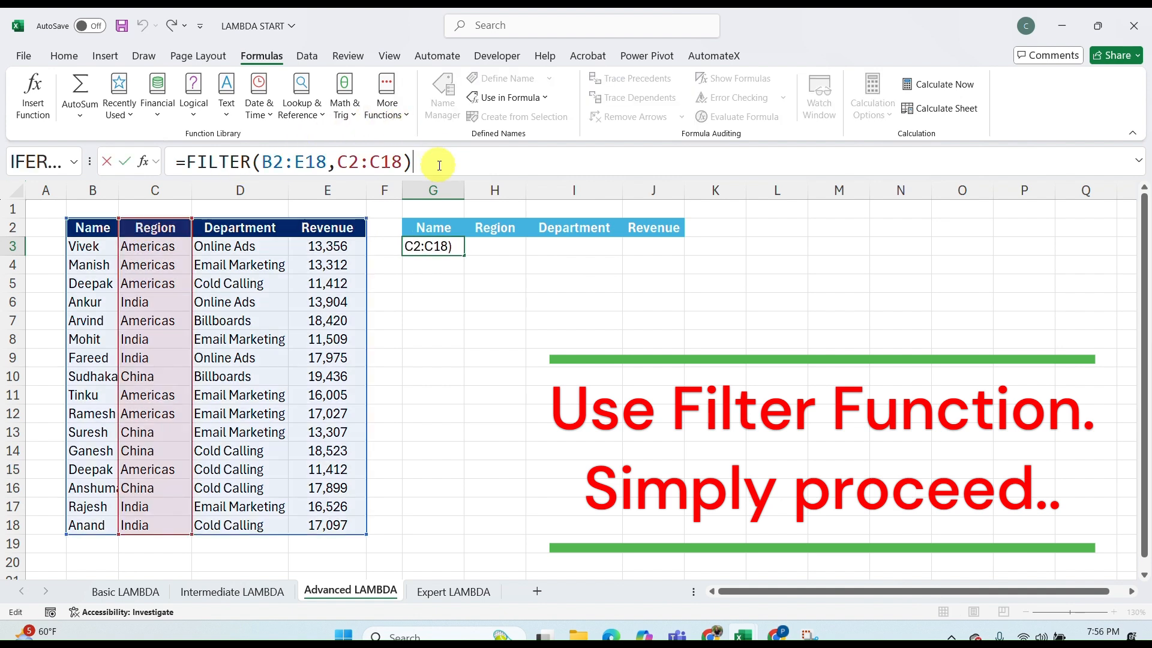
key("BackSpace")
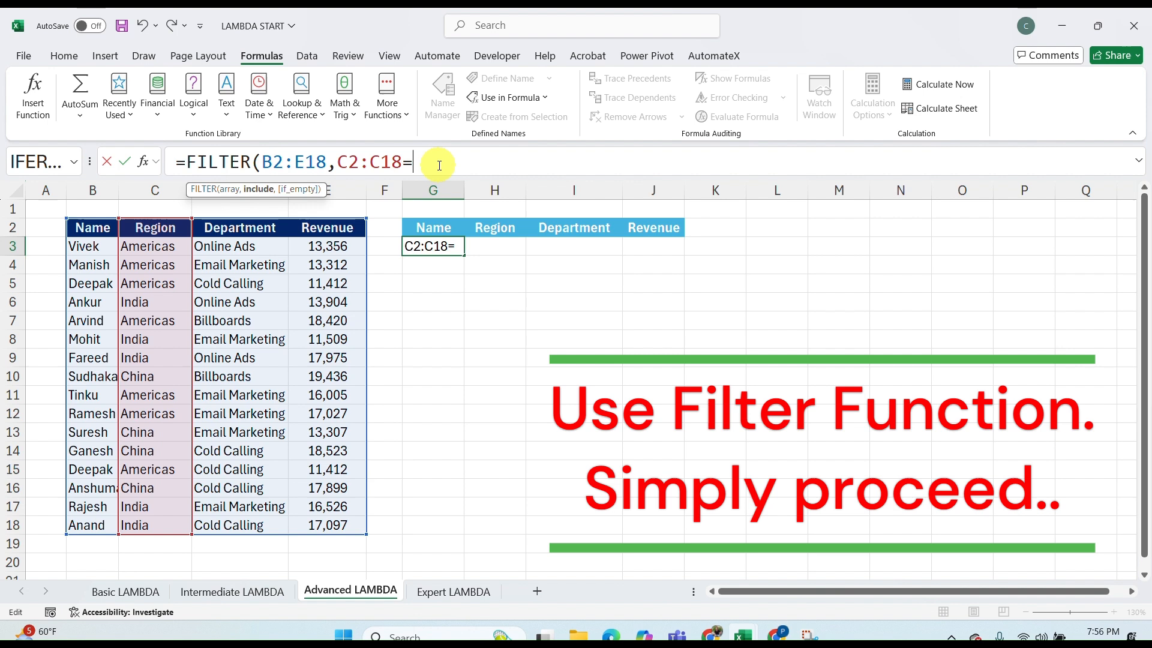
type("Ametricas")
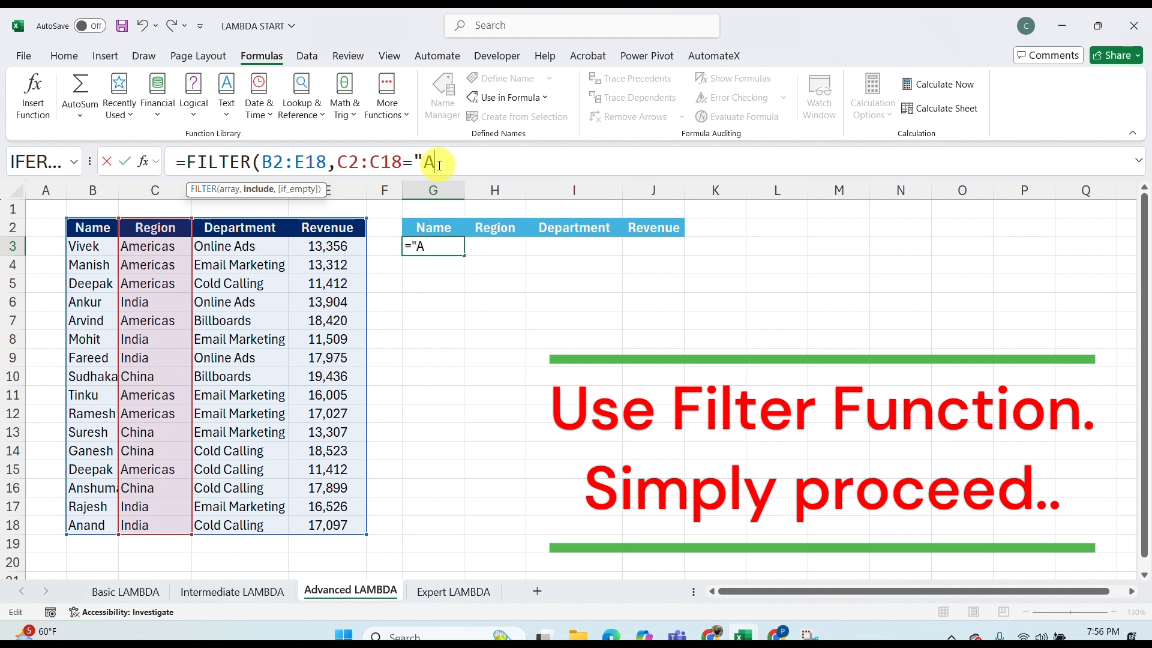
key("BackSpace")
key("BackSpace")
key("BackSpace")
key("BackSpace")
key("BackSpace")
key("BackSpace")
type("ricas")
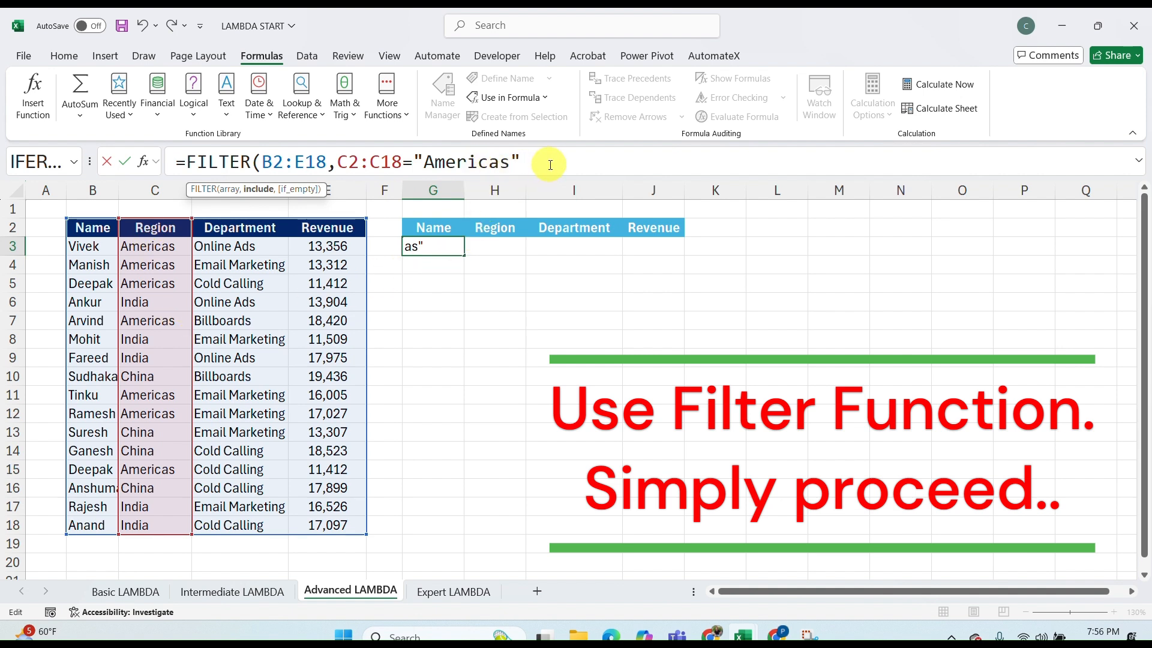
type("\")")
key("Return")
key("Up")
key("Down")
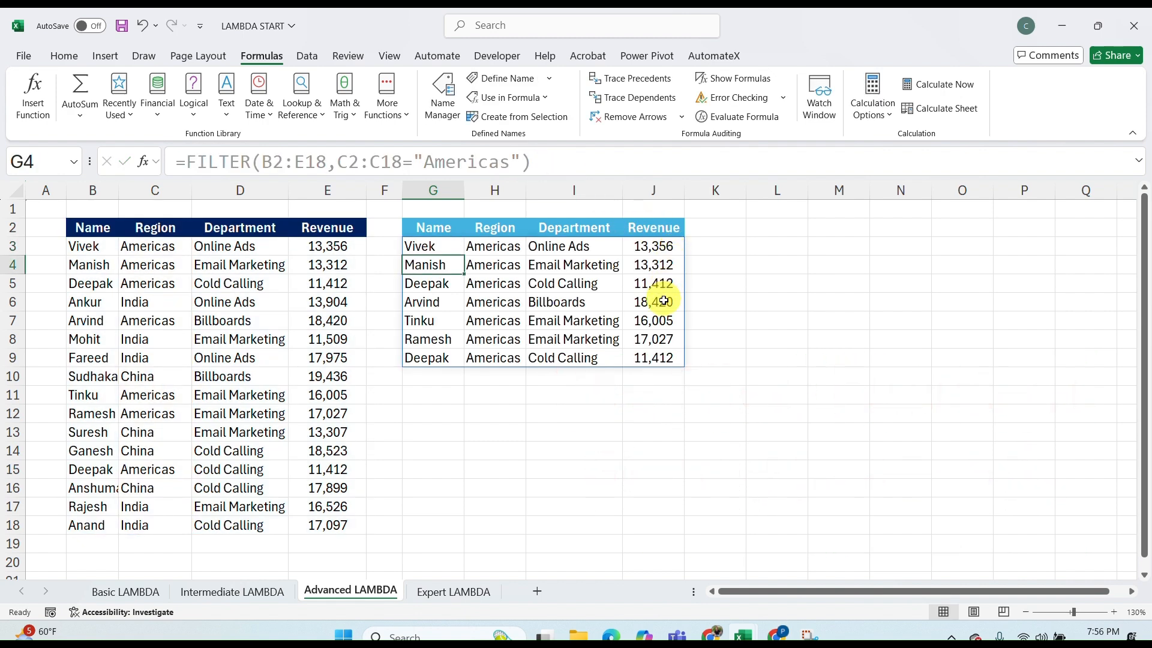
Wrap the FILTER formula in G3 in SORT, sorting by column 4 in descending order (-1).
left_click(440, 250)
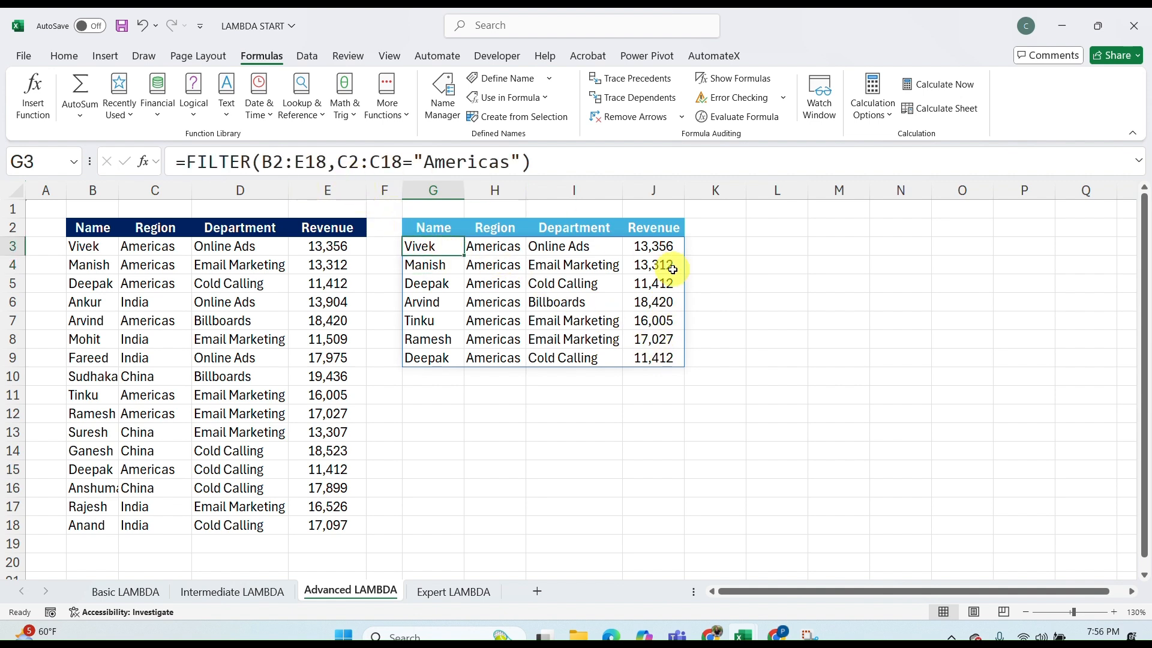
left_click(190, 162)
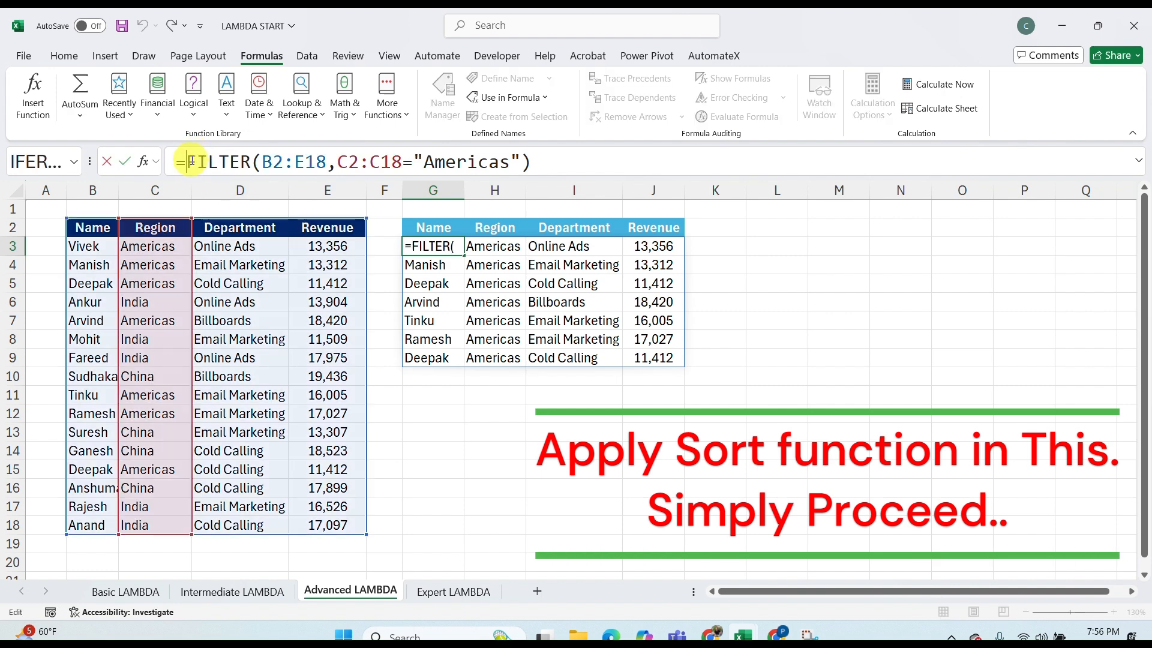
type("sor")
key("Tab")
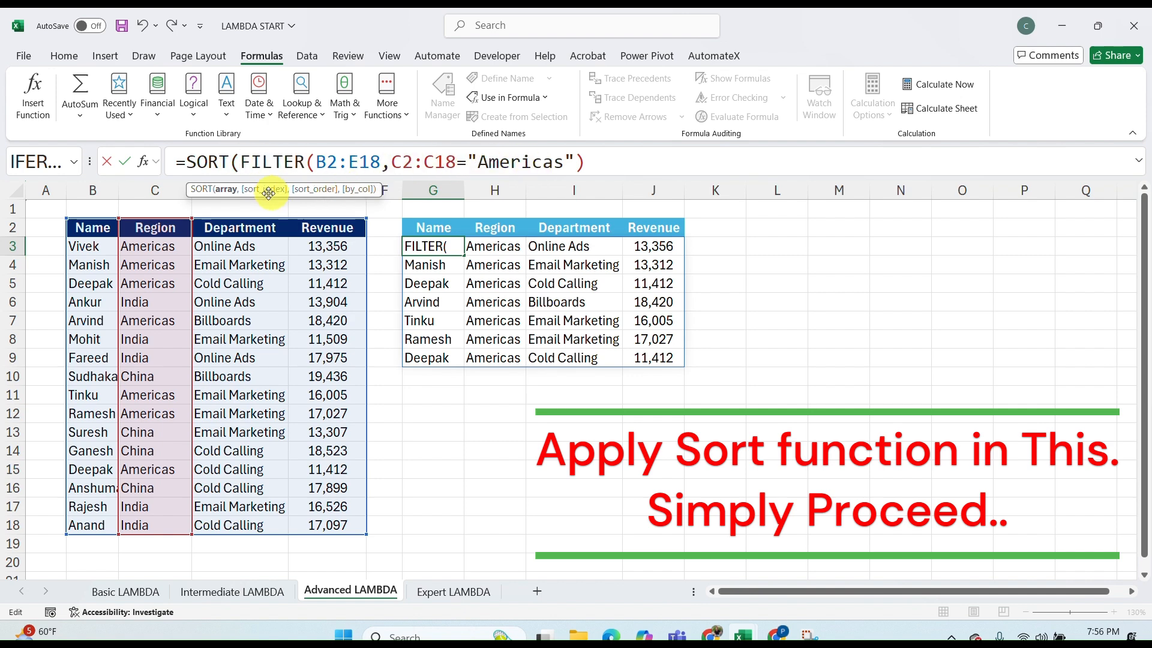
left_click(601, 158)
type(",")
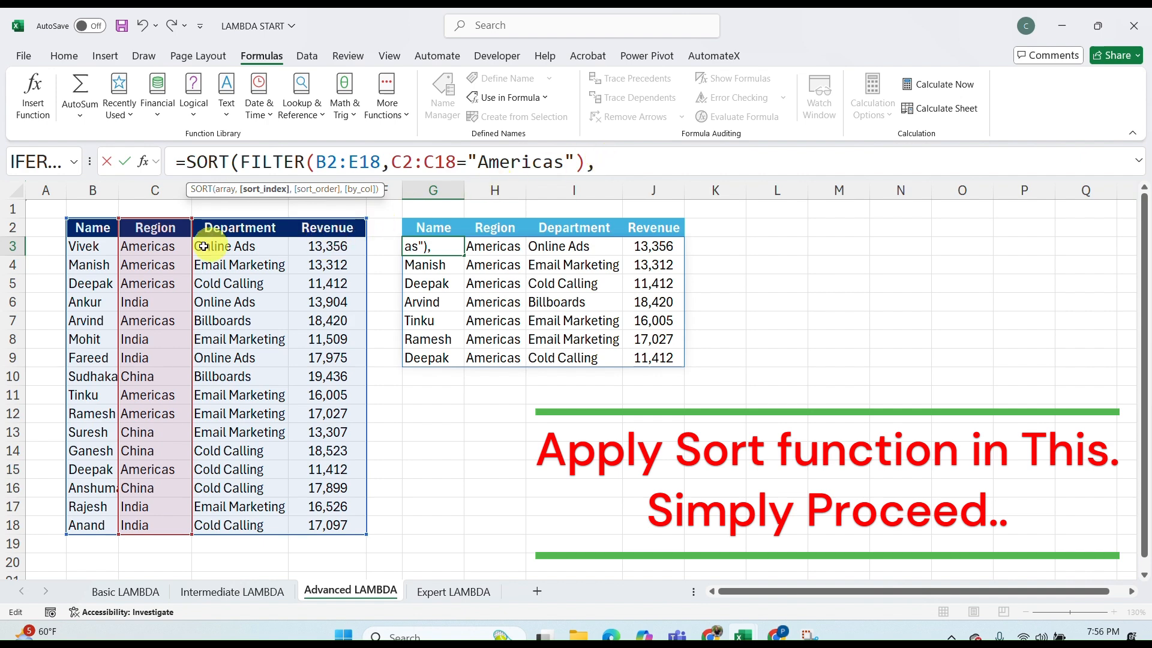
type("4,")
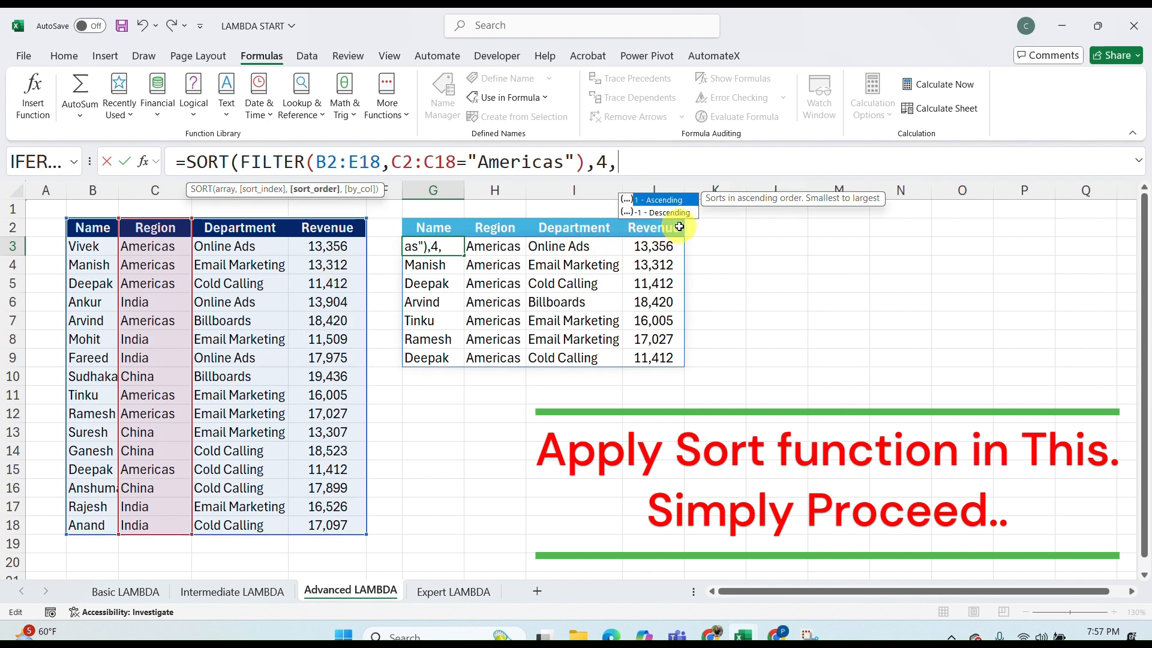
key("Down")
key("Tab")
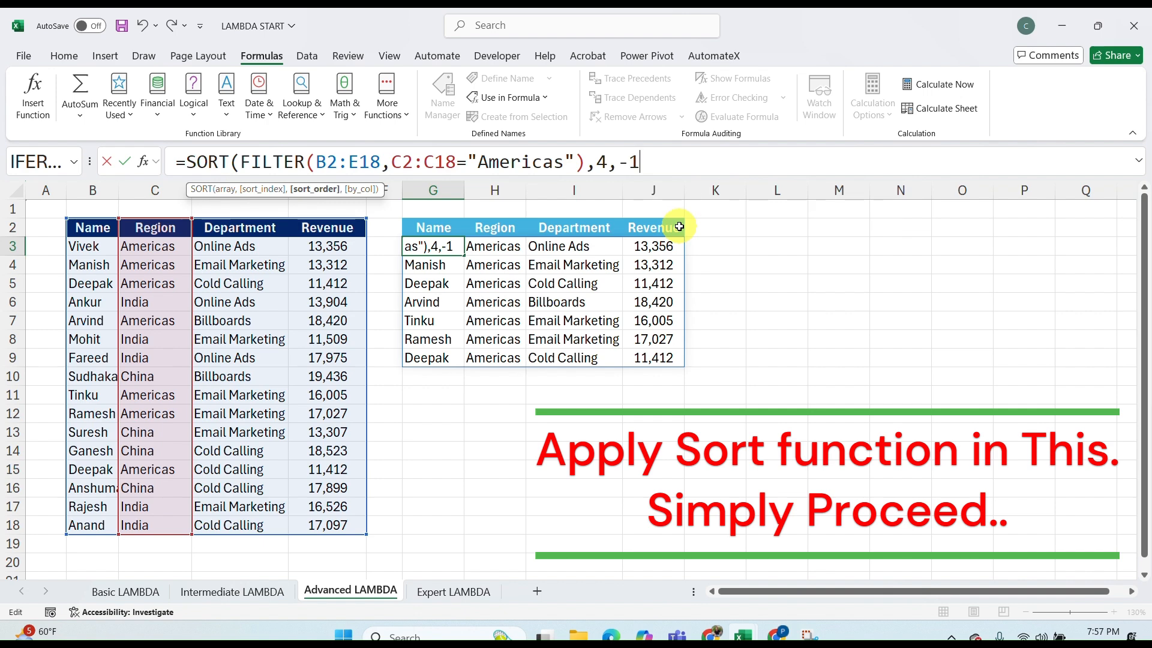
key("Return")
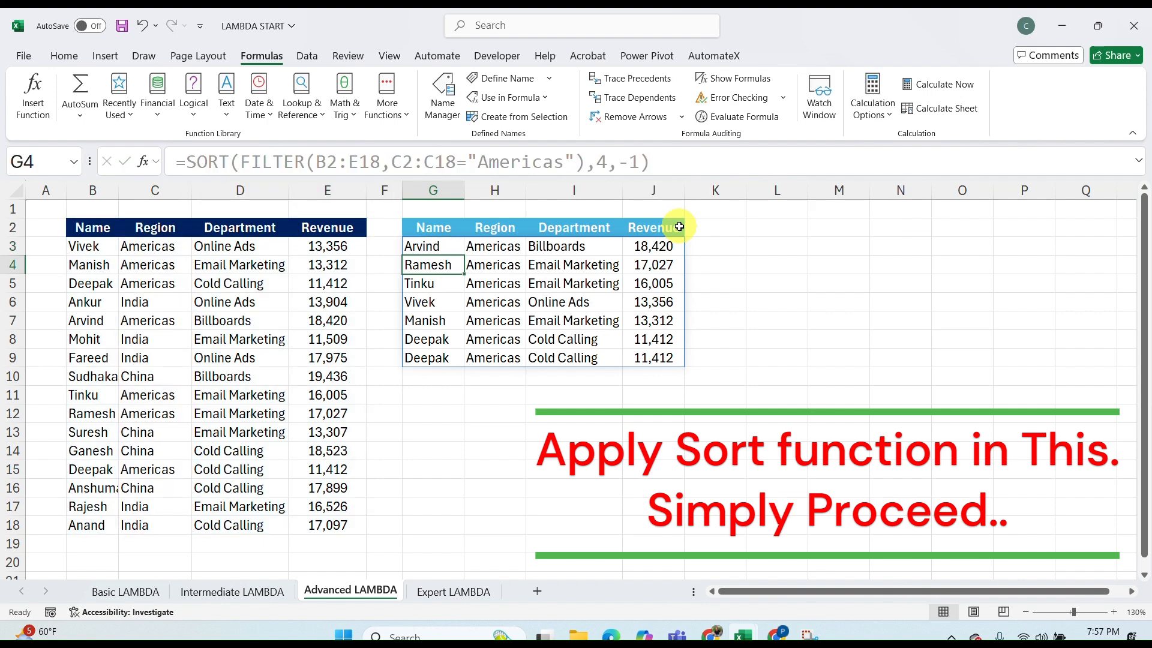
Copy the complete SORT and FILTER formula text from G3 and select the empty cell G11.
key("Down")
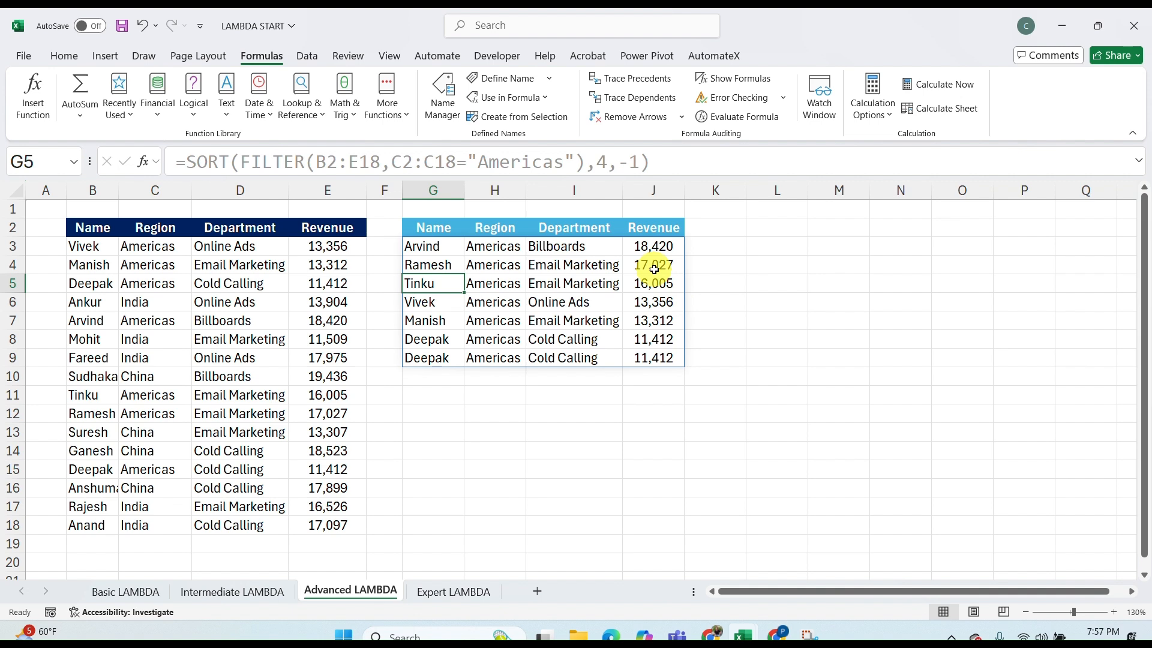
key("Up")
key("Up")
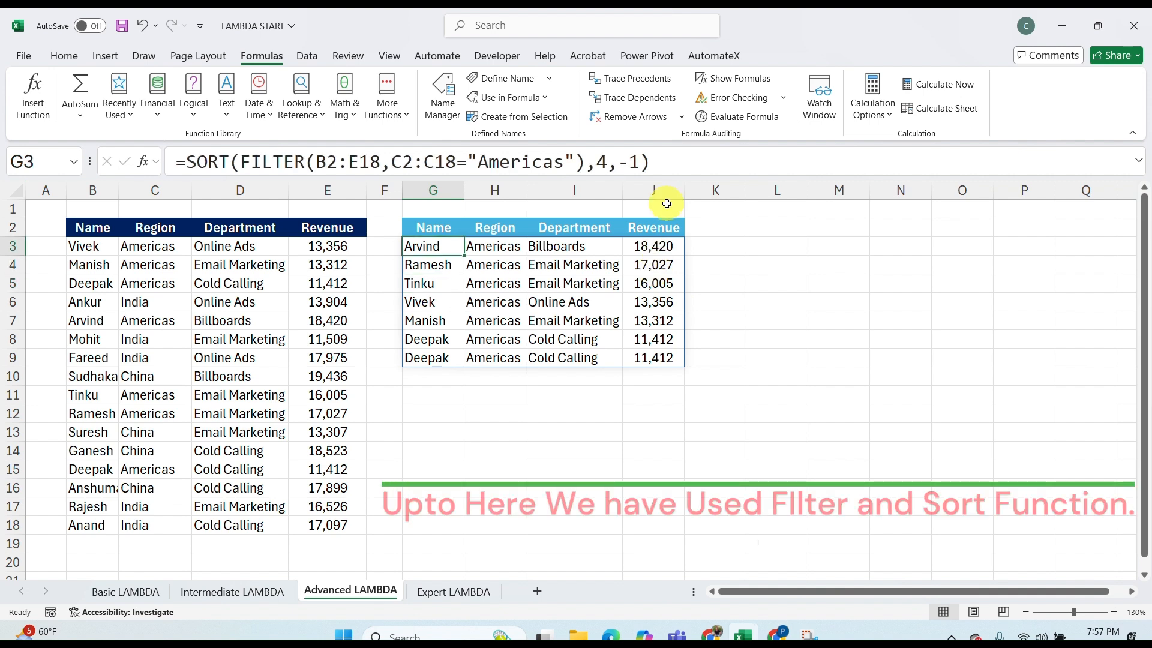
left_click(666, 159)
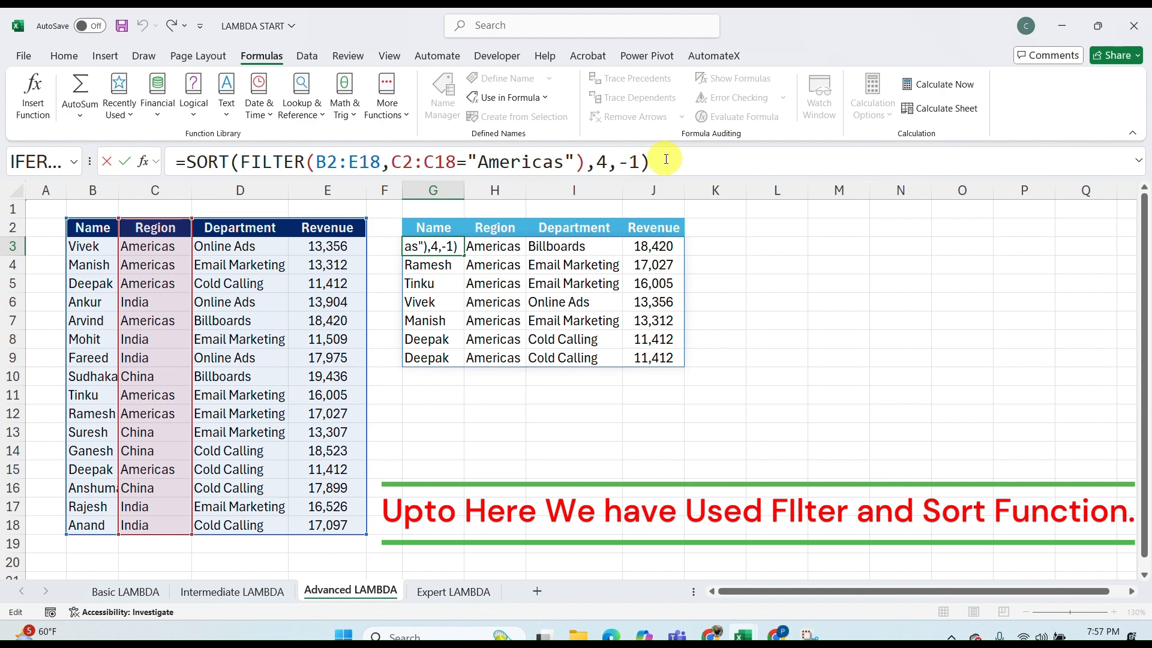
key("ctrl+a")
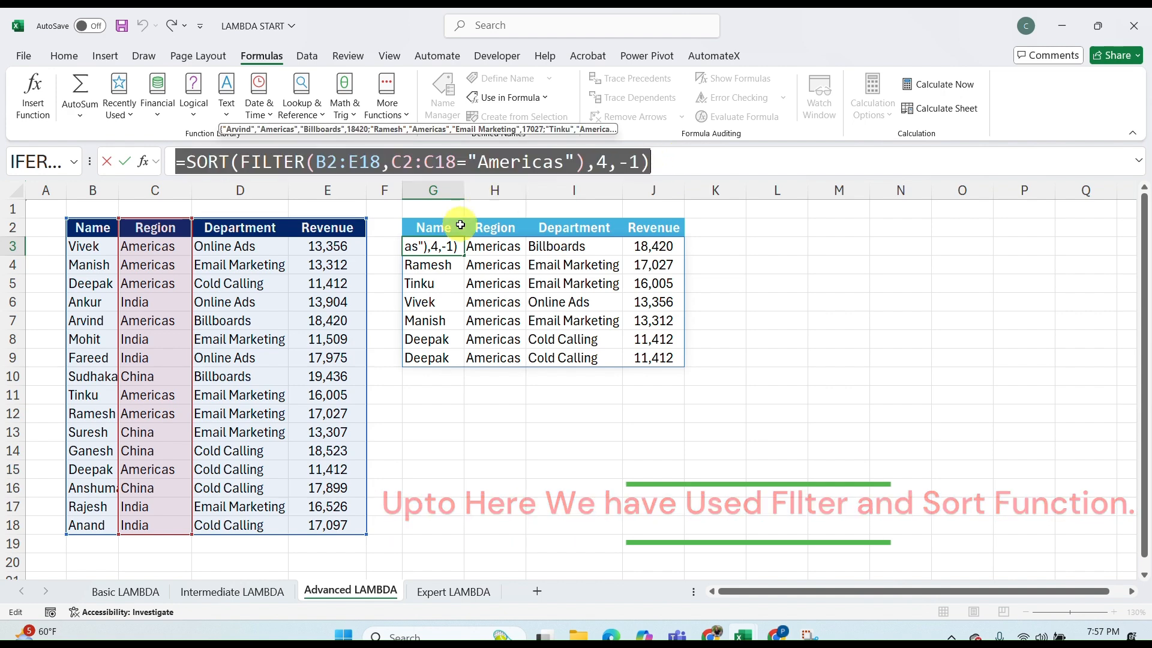
left_click(434, 391)
key("Escape")
left_click(434, 391)
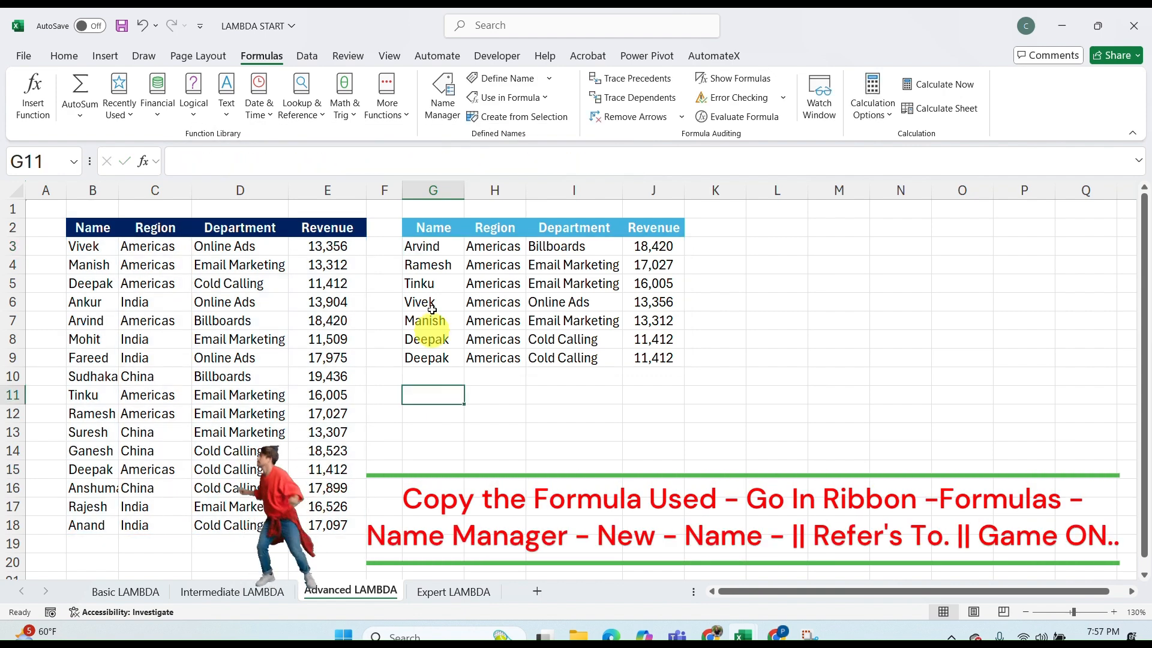
Start a new defined name called Region_Filter in the Name Manager and clear its Refers to reference.
left_click(445, 99)
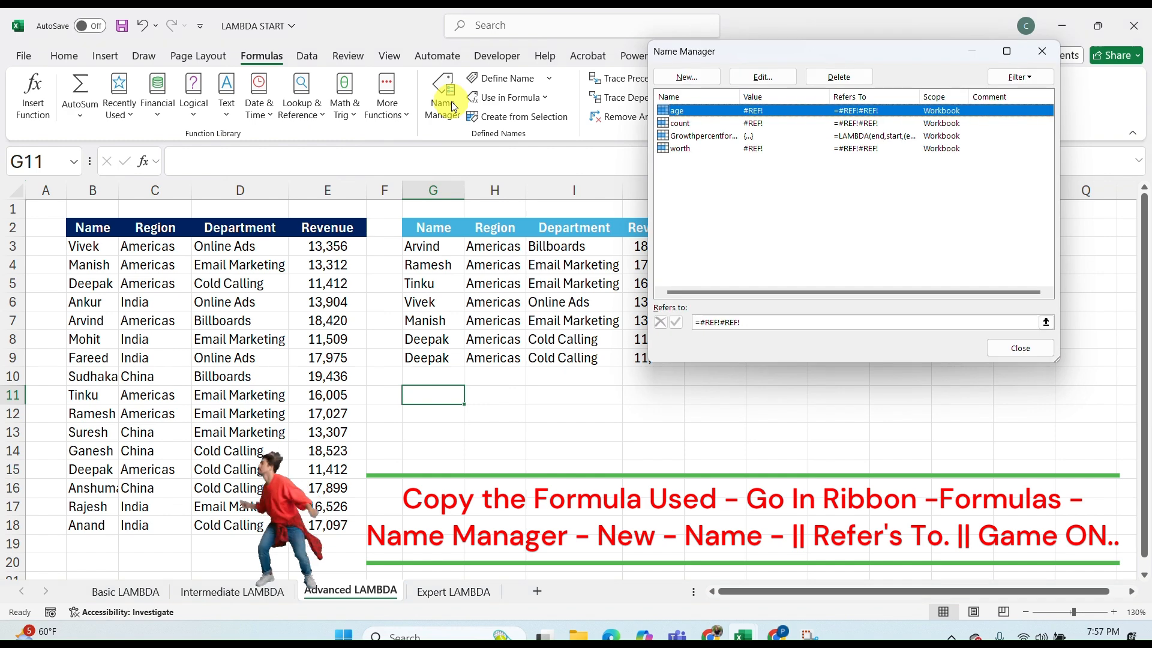
left_click(687, 77)
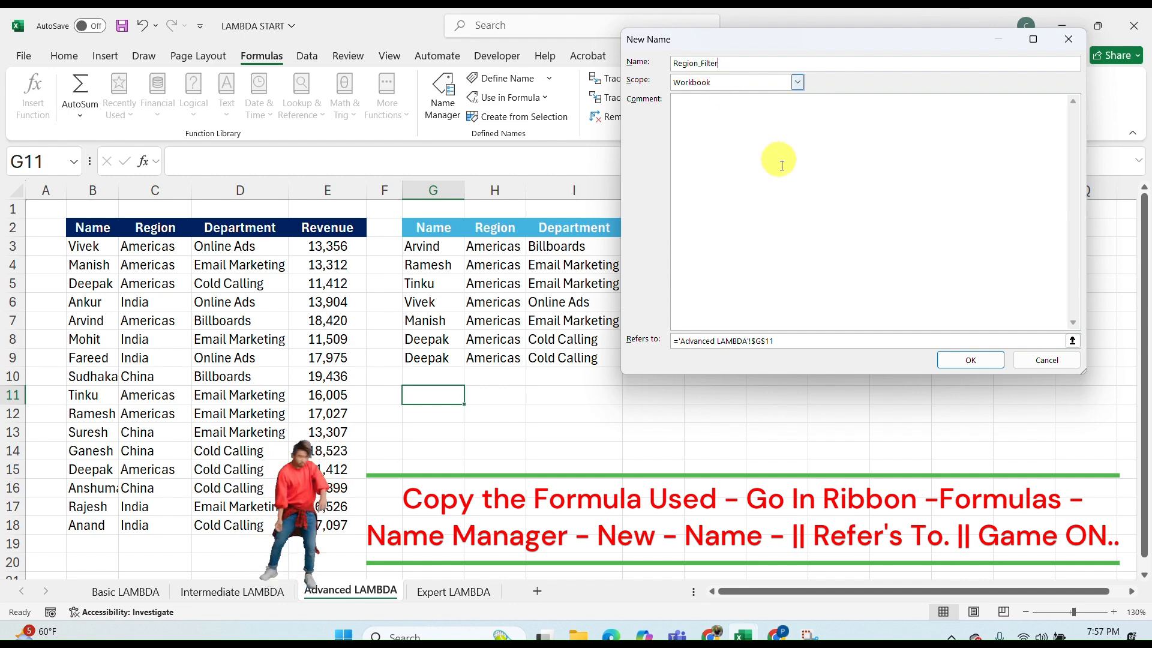
left_click(803, 343)
key("BackSpace")
key("BackSpace")
key("BackSpace")
key("BackSpace")
key("BackSpace")
key("BackSpace")
key("BackSpace")
key("BackSpace")
key("BackSpace")
key("BackSpace")
key("BackSpace")
key("BackSpace")
key("BackSpace")
key("BackSpace")
key("BackSpace")
key("BackSpace")
key("BackSpace")
key("BackSpace")
key("BackSpace")
key("BackSpace")
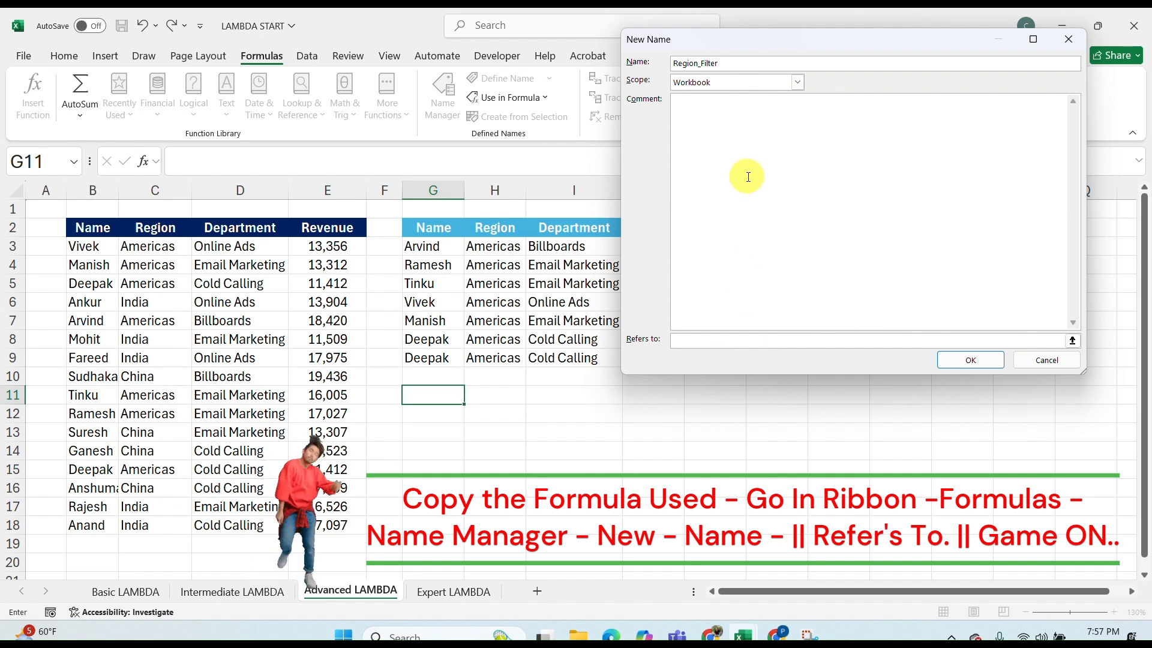
left_click(733, 339)
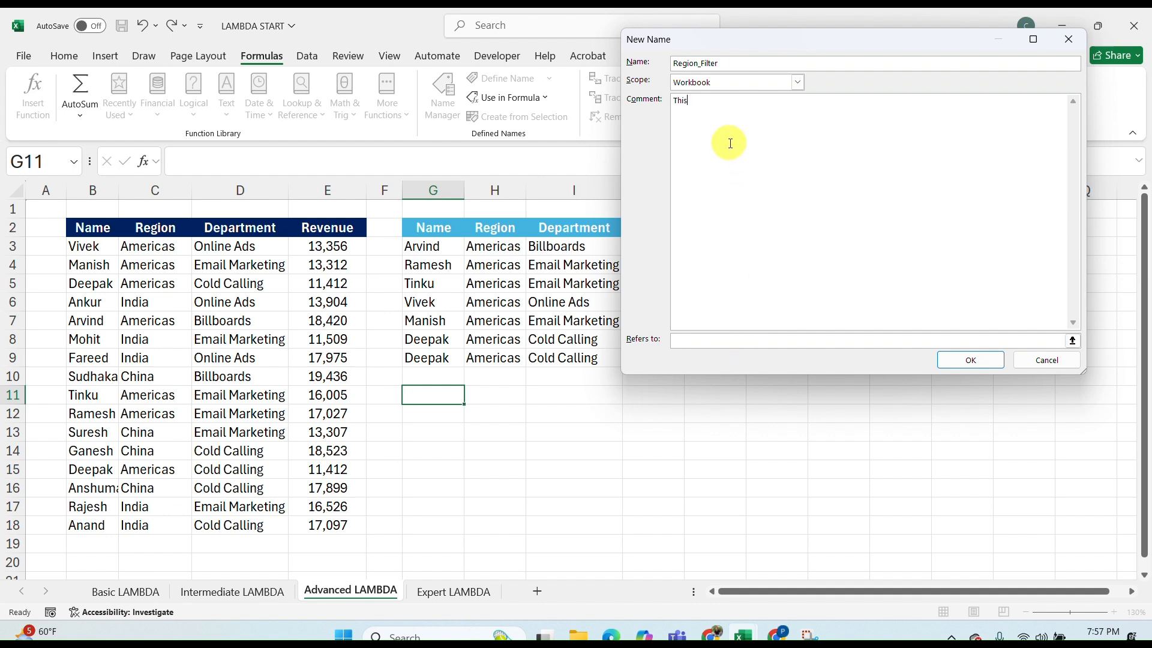
Complete the Region_Filter comment so it reads "This formula is made by me to extract the Region.".
type("formula")
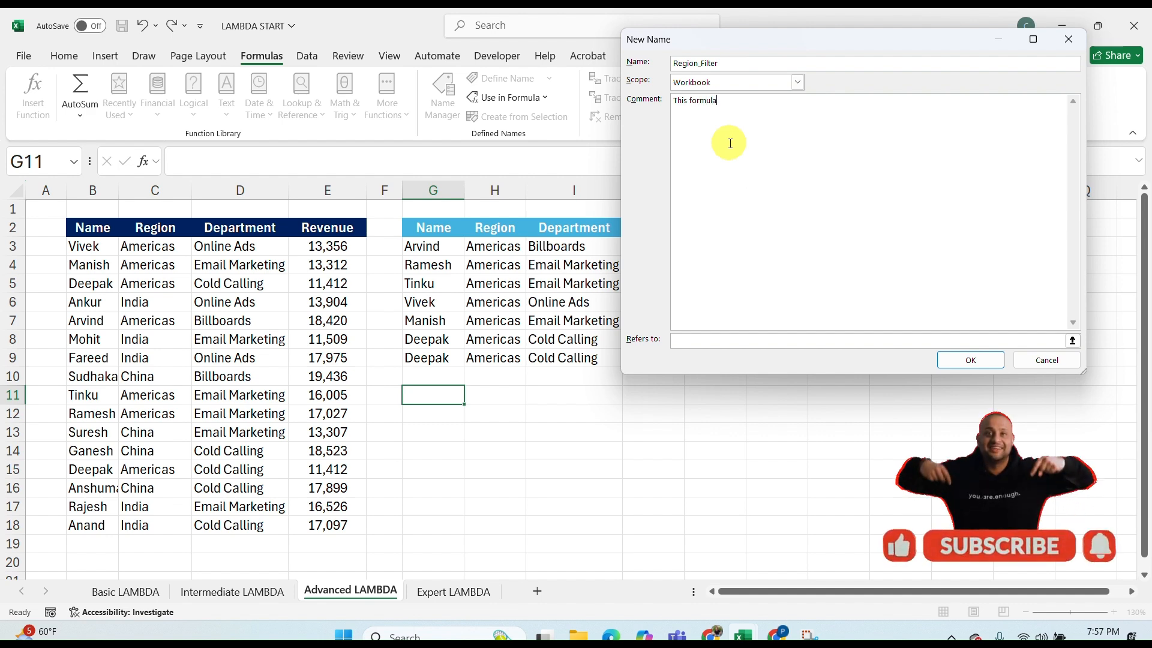
type(" is made by me to ex")
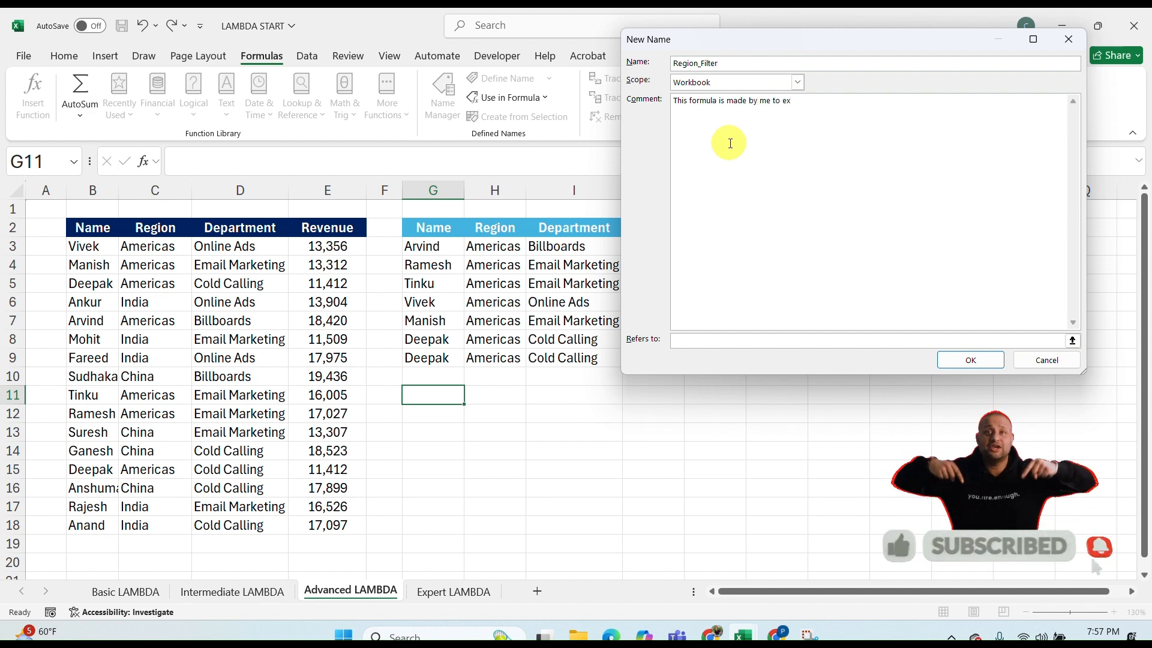
type(" extr")
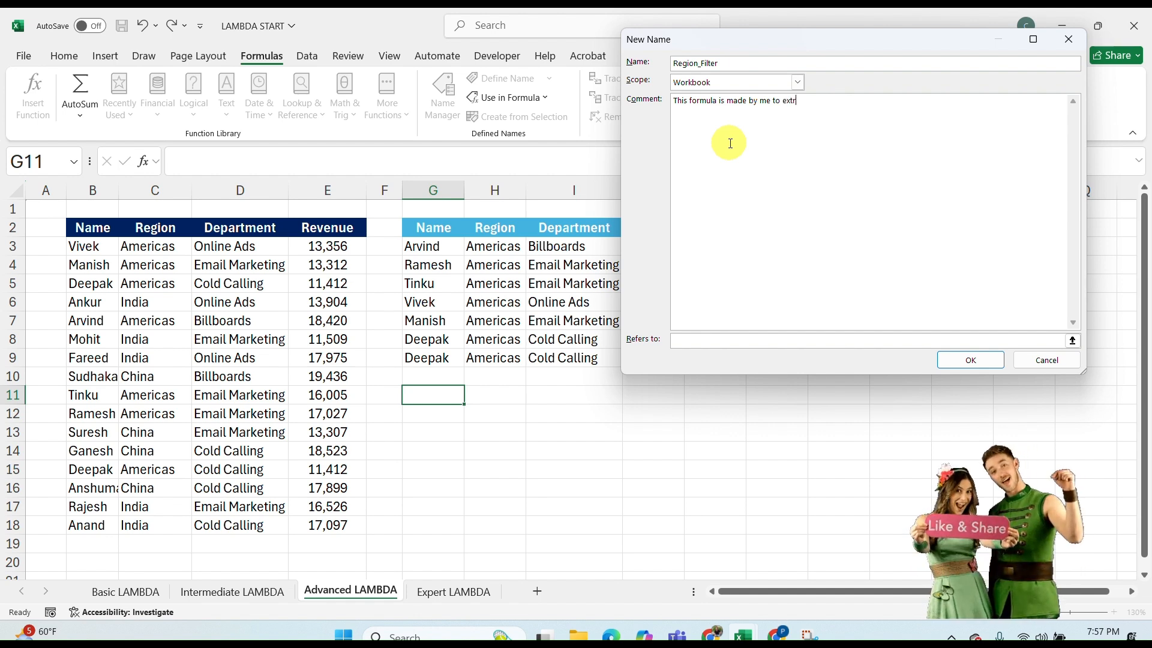
type("act the region")
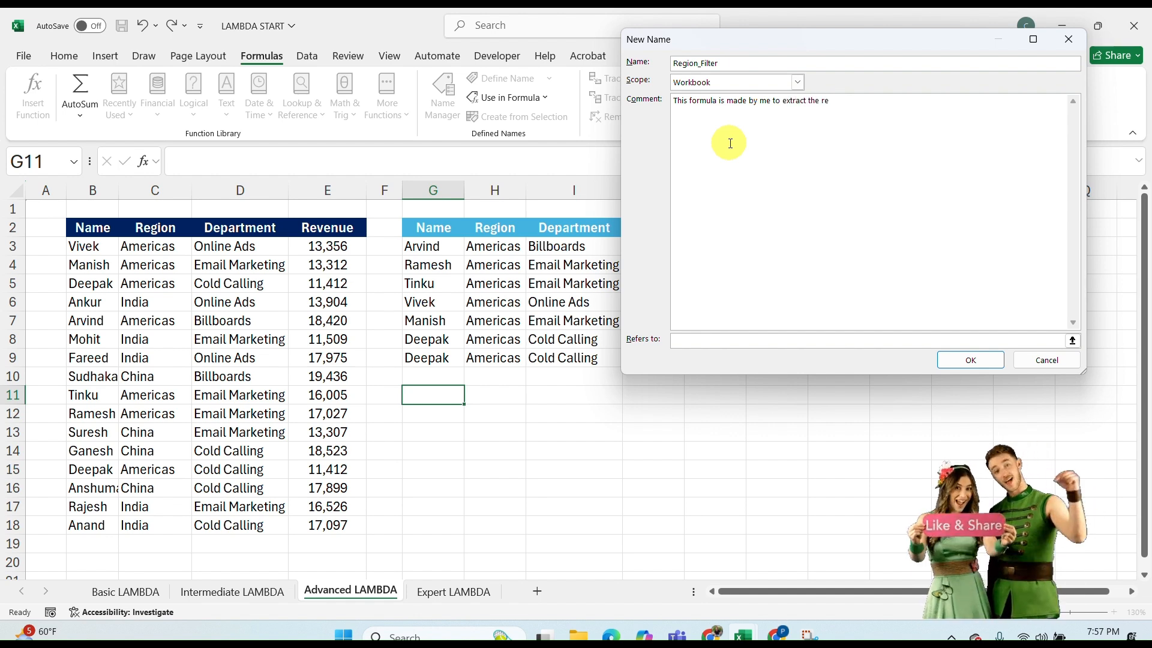
key("Left")
key("Left")
key("Left")
key("Left")
key("Left")
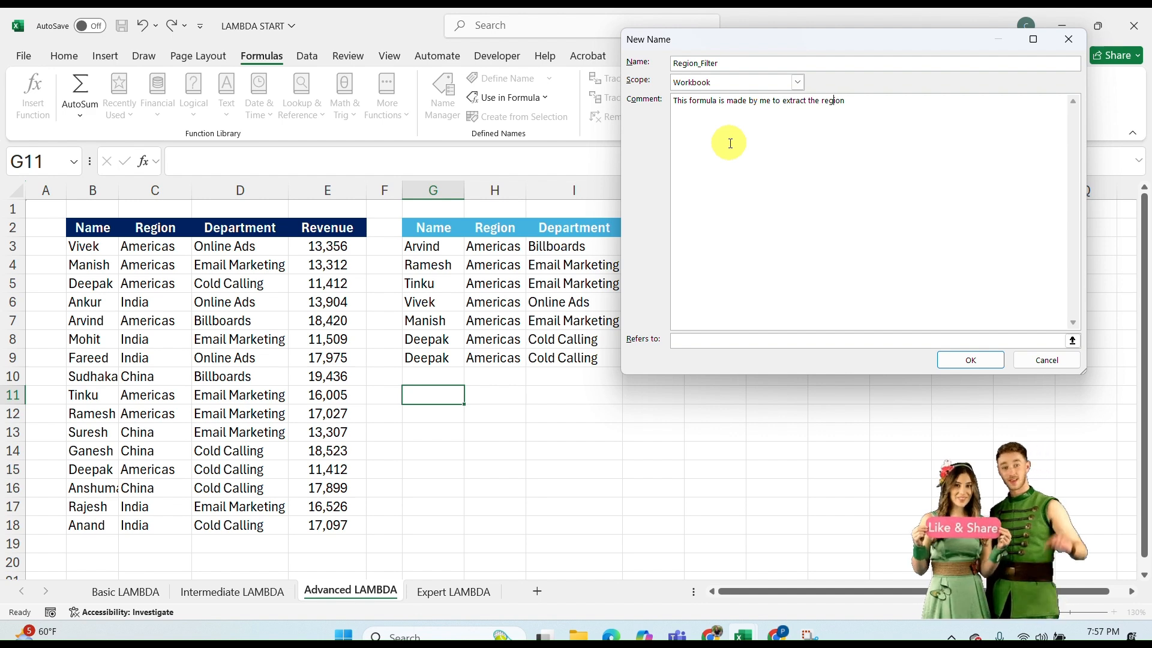
key("BackSpace")
type("R")
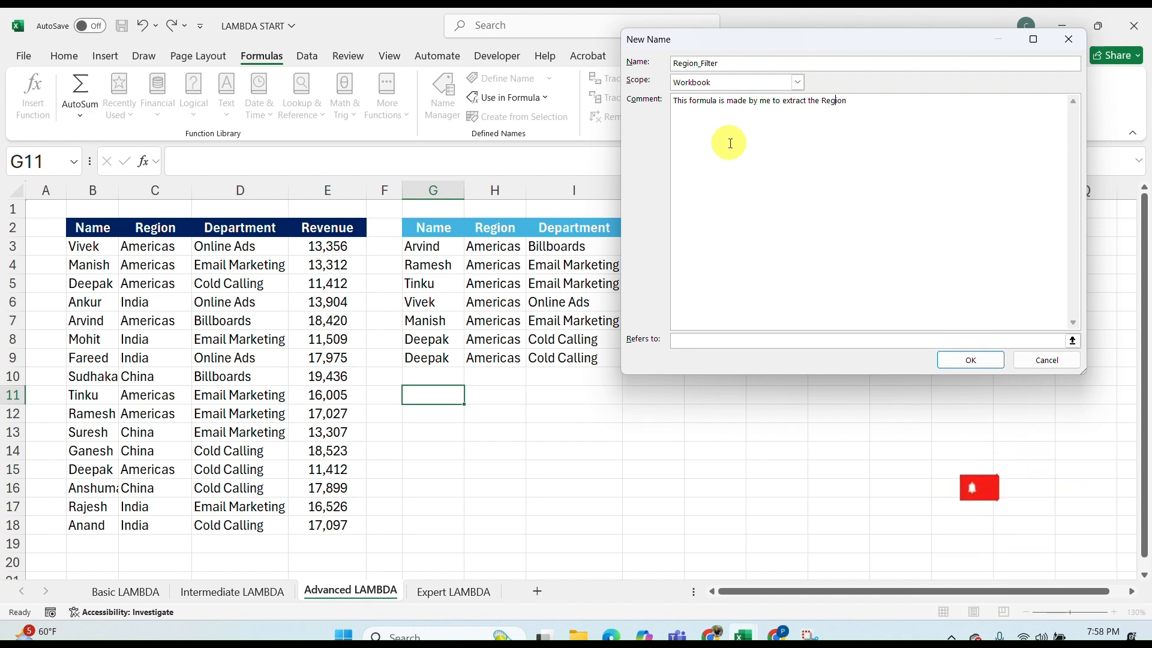
key("End")
type(".")
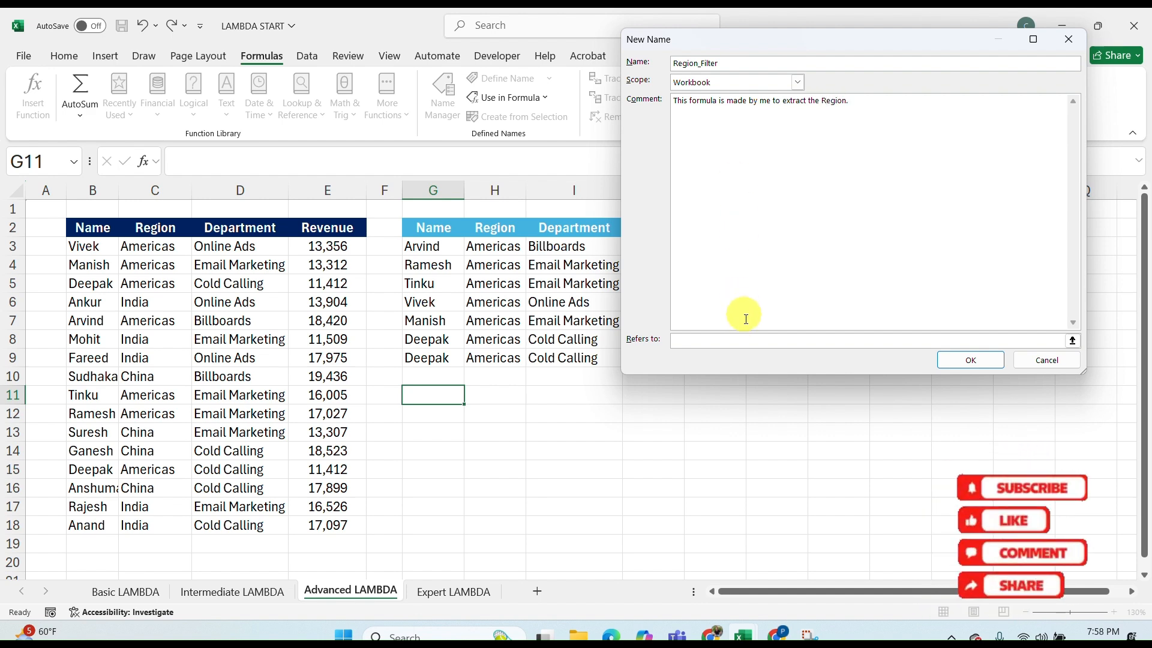
Begin the Refers to formula with =LAMBDA(ALL,FILTER_COLUMN, and append the copied SORT and FILTER formula without its equals sign.
left_click(746, 338)
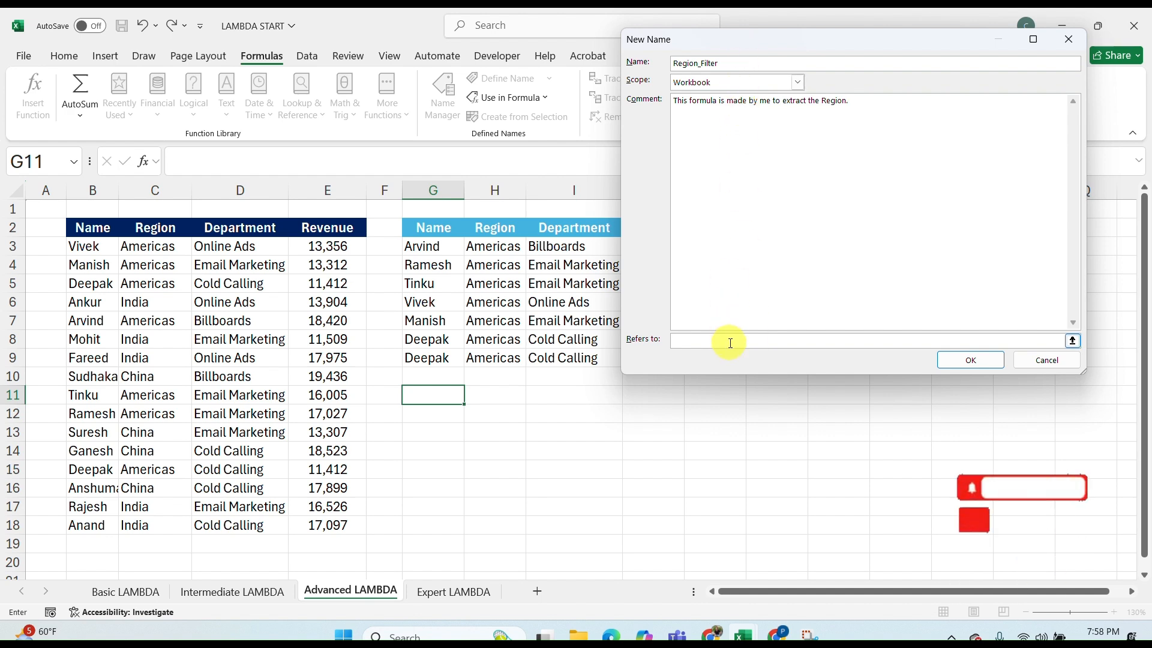
type("=LAMBDA(all")
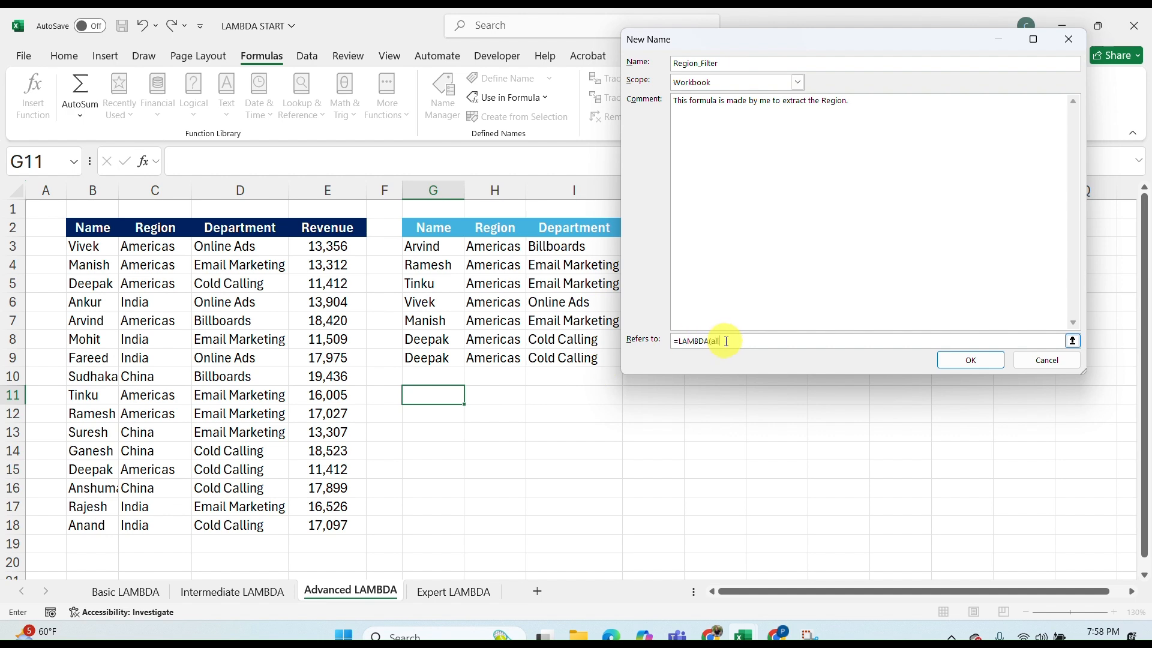
type("ALL,FILTER_COLUMN")
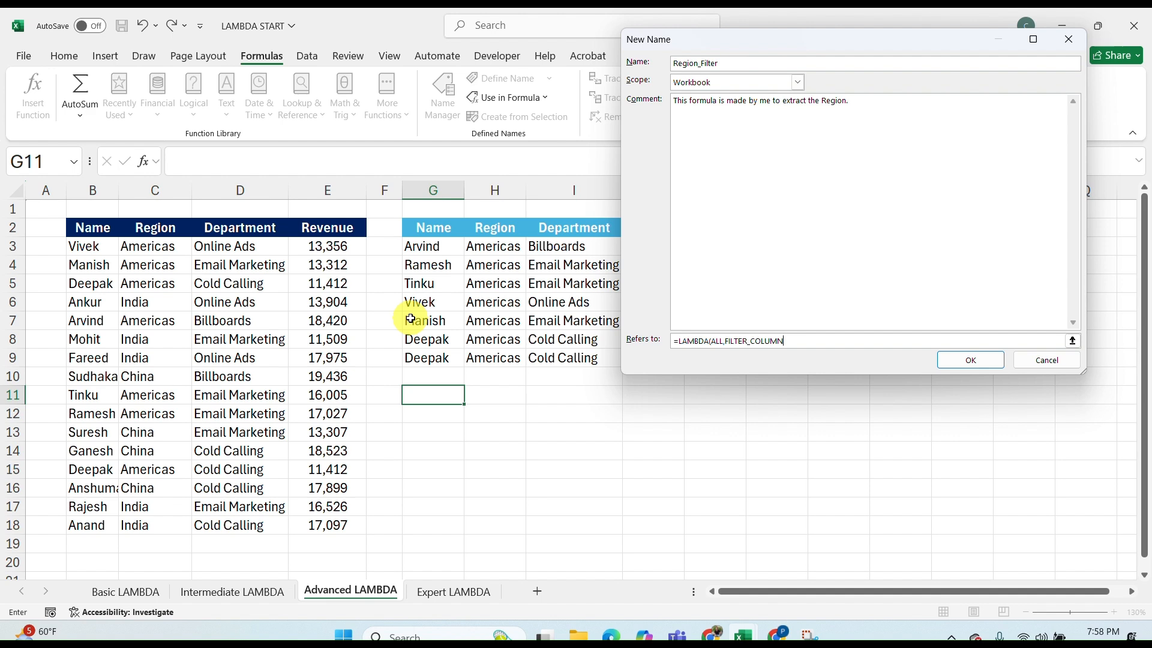
type("=SORT(FILTER(B2:E18,C2:C18=\"Americas\"),4,-1)")
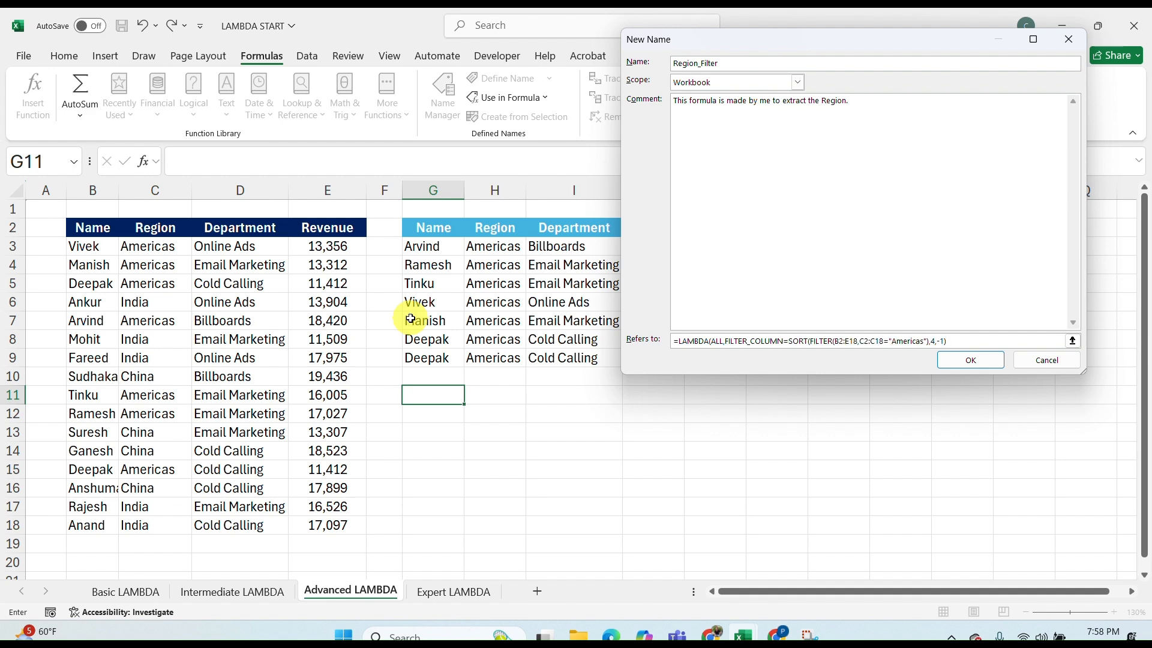
left_click(785, 344)
key("Delete")
type(",")
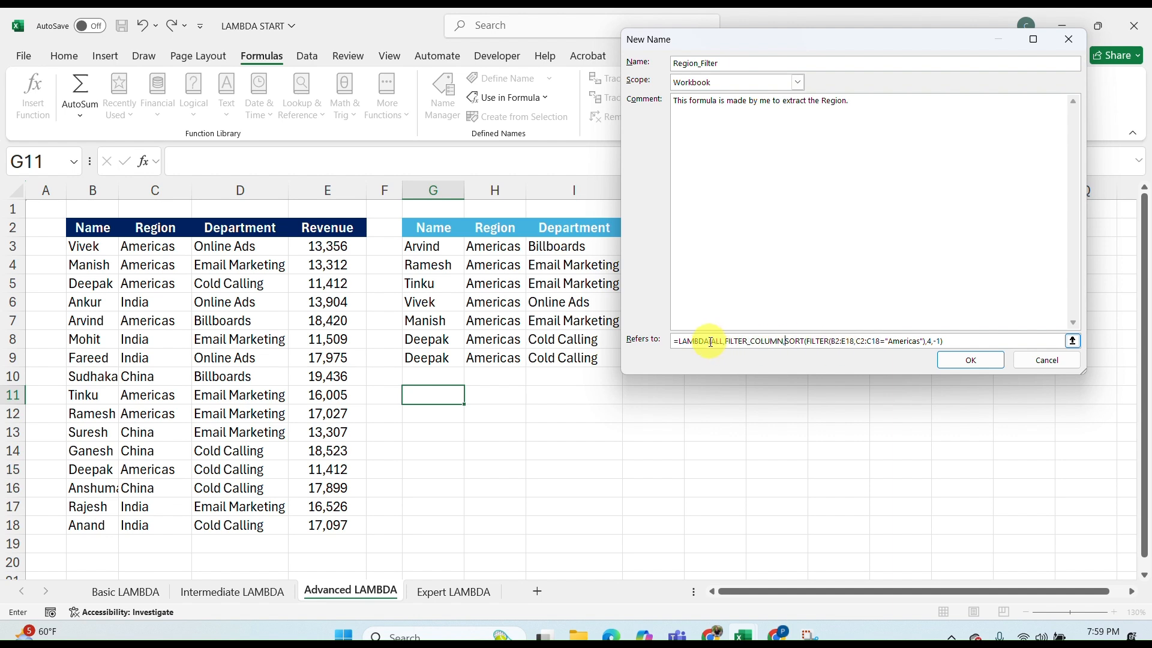
Replace the range B2:E18 inside FILTER with the ALL parameter.
left_click(844, 341)
key("Delete")
key("Delete")
key("Delete")
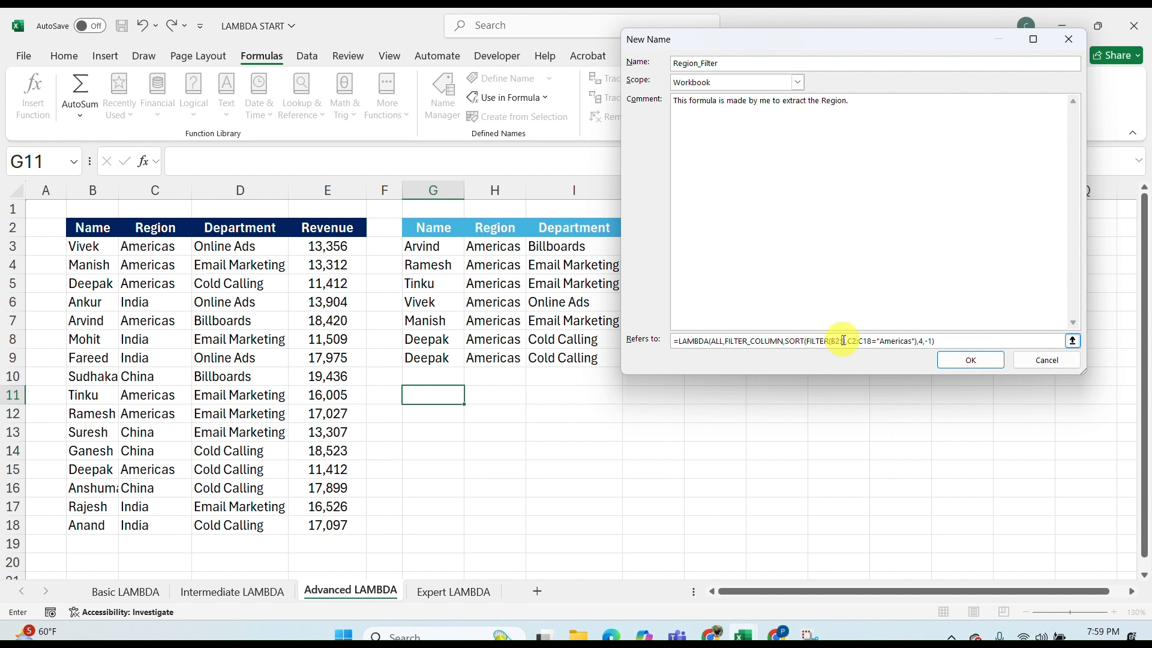
key("BackSpace")
key("BackSpace")
key("BackSpace")
type("ALL")
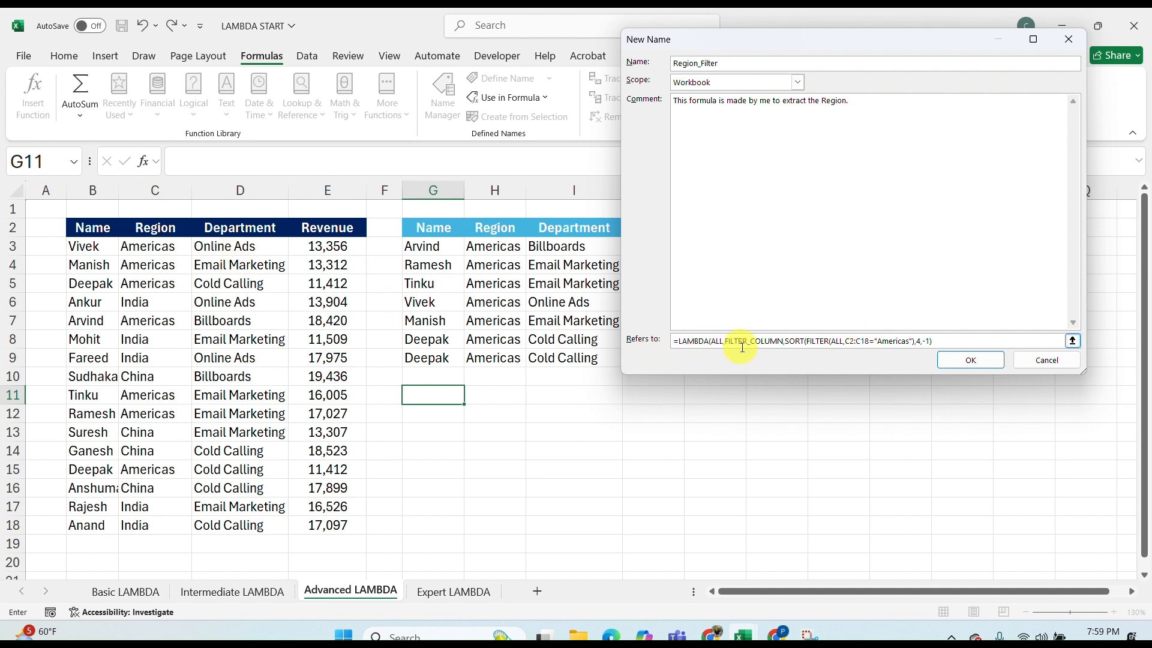
Replace the range C2:C18 in the FILTER condition with the FILTER_COLUMN parameter.
left_click(856, 341)
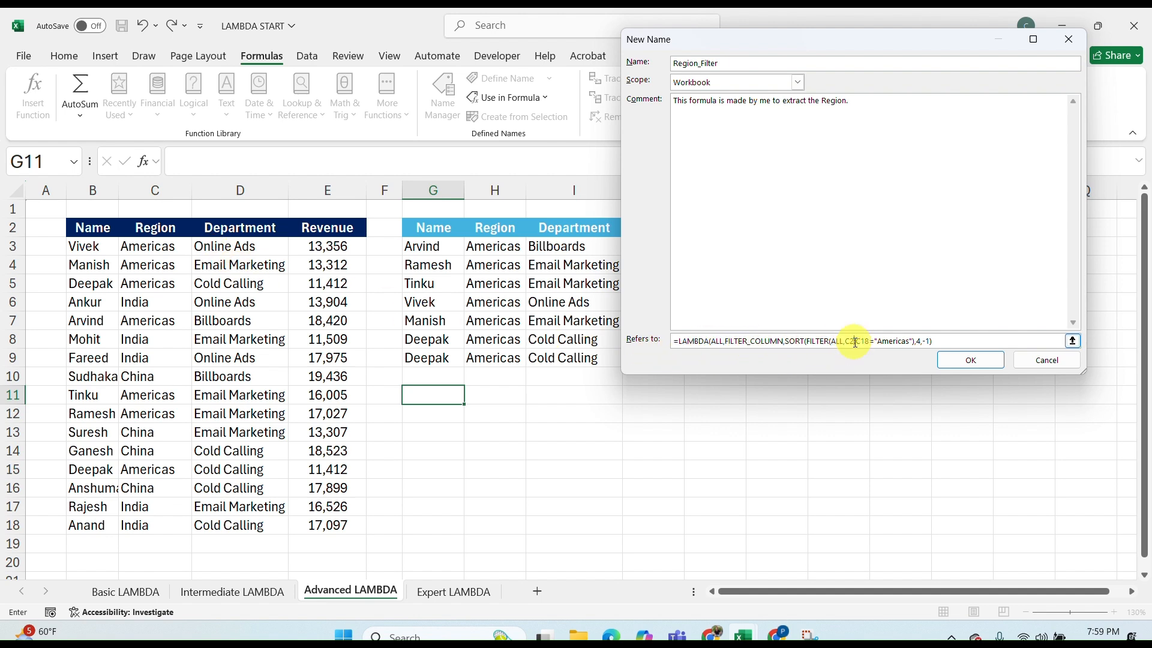
key("BackSpace")
key("BackSpace")
key("BackSpace")
type(":")
key("Delete")
key("Delete")
key("Delete")
key("Delete")
type("FILTE")
type("_")
key("BackSpace")
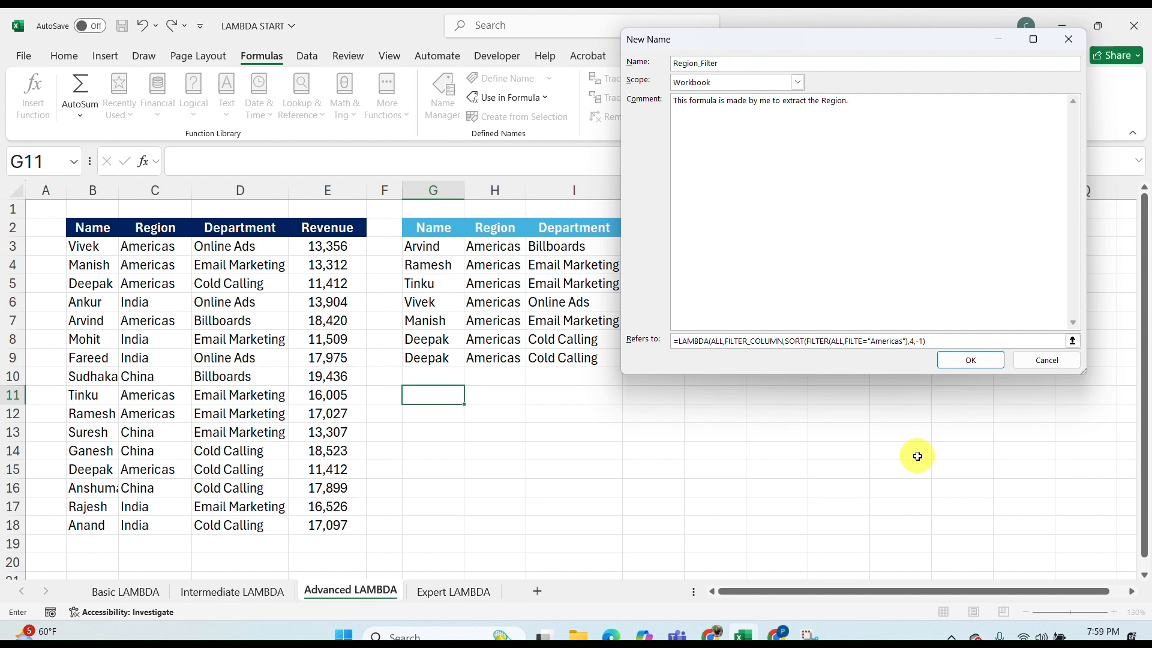
type("R_COLUMN")
Add the closing parenthesis to the LAMBDA formula, save the Region_Filter name and close the Name Manager.
left_click(994, 339)
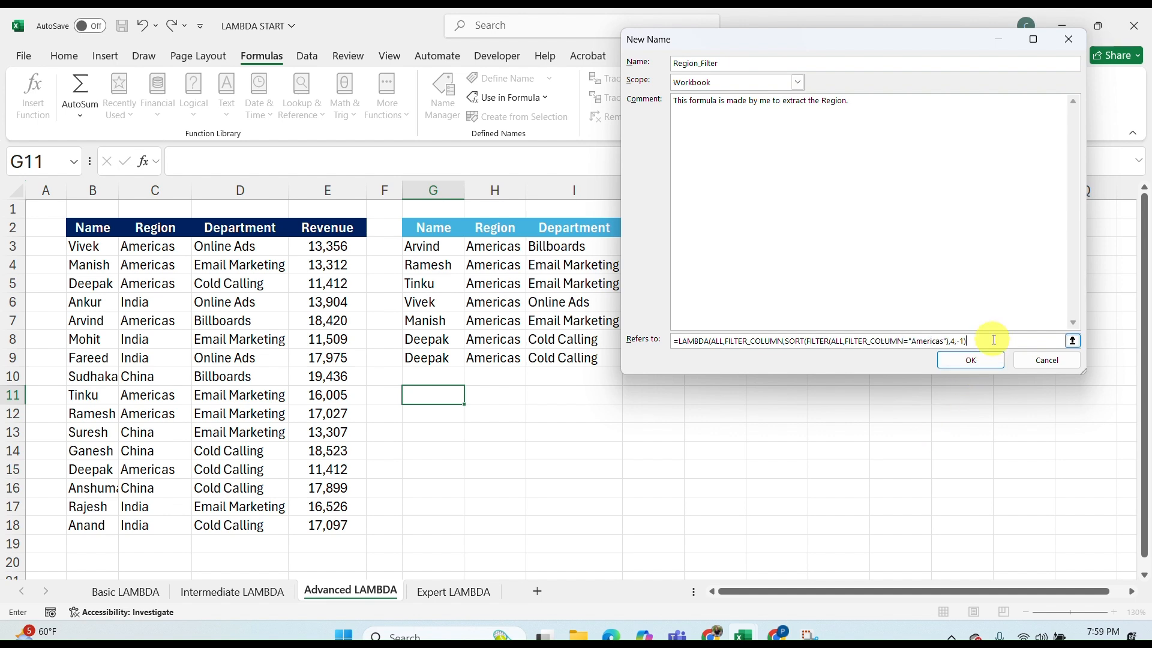
type(")")
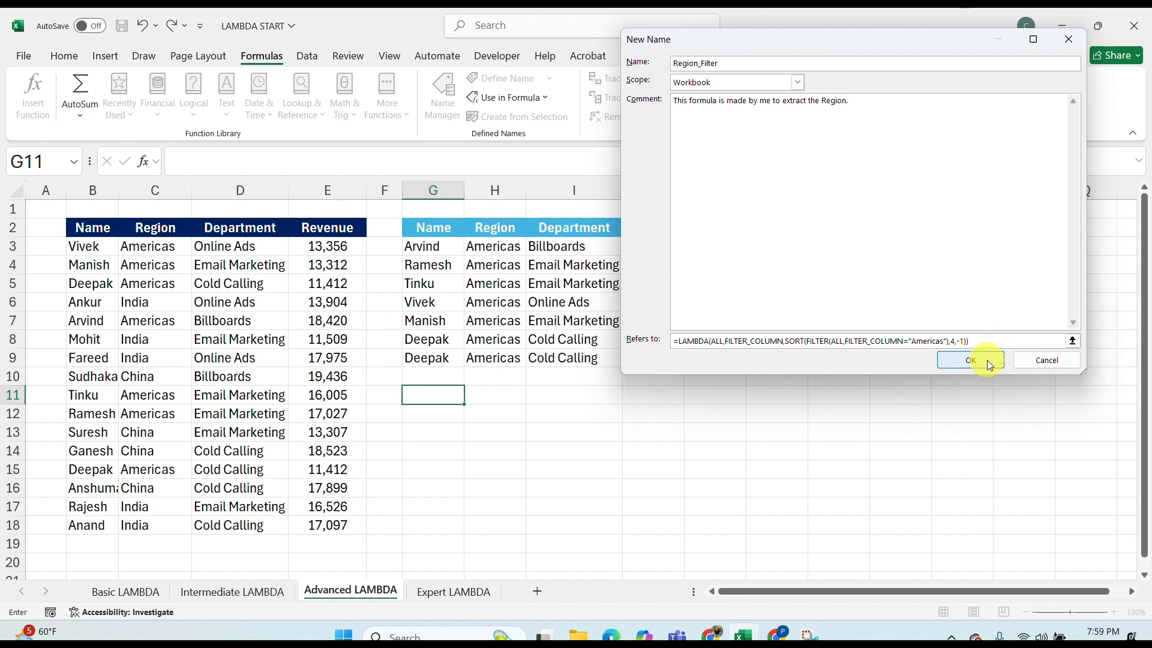
left_click(988, 362)
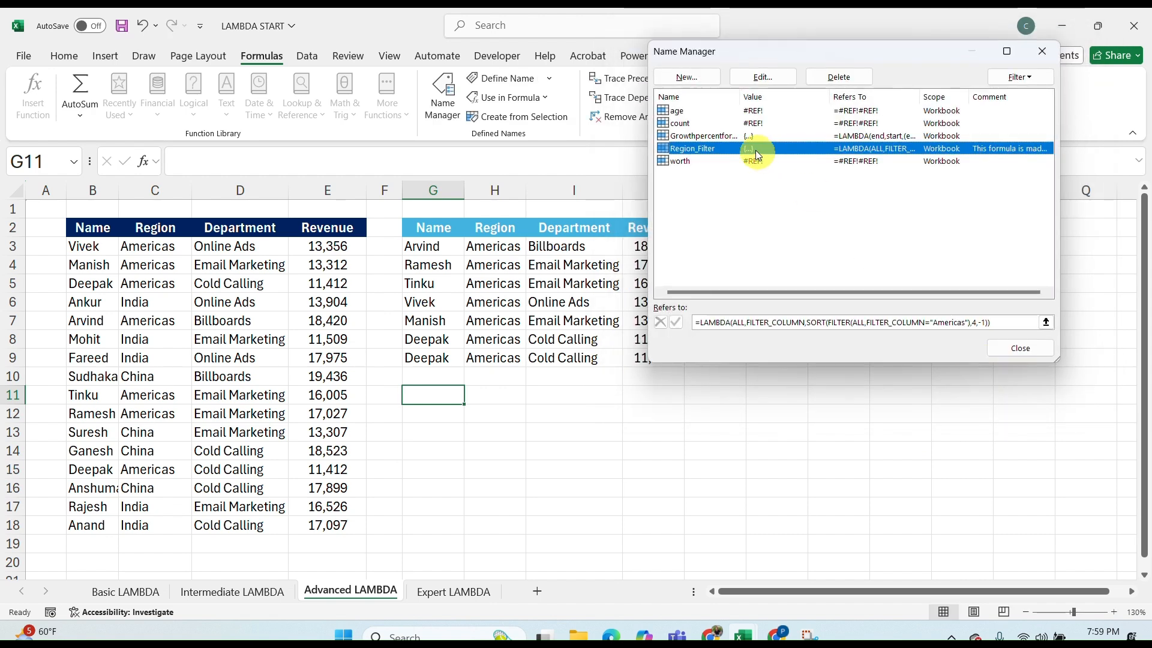
left_click(1022, 348)
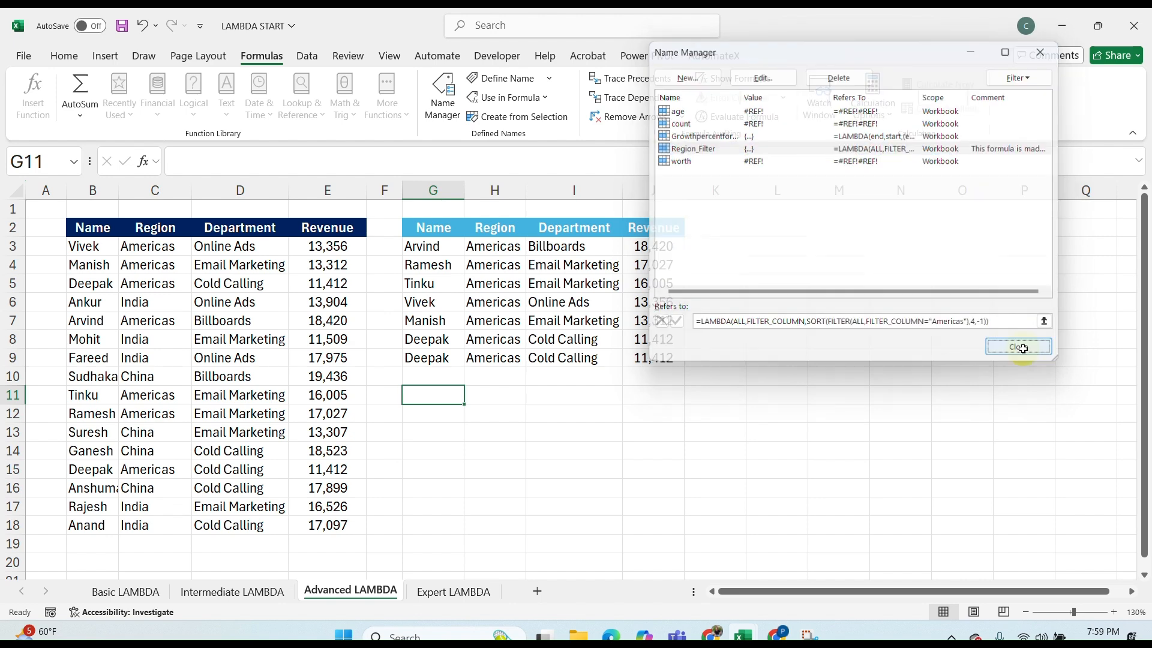
Enter =Region_Filter(B2:E18,C2:C18) in cell G11.
type("=")
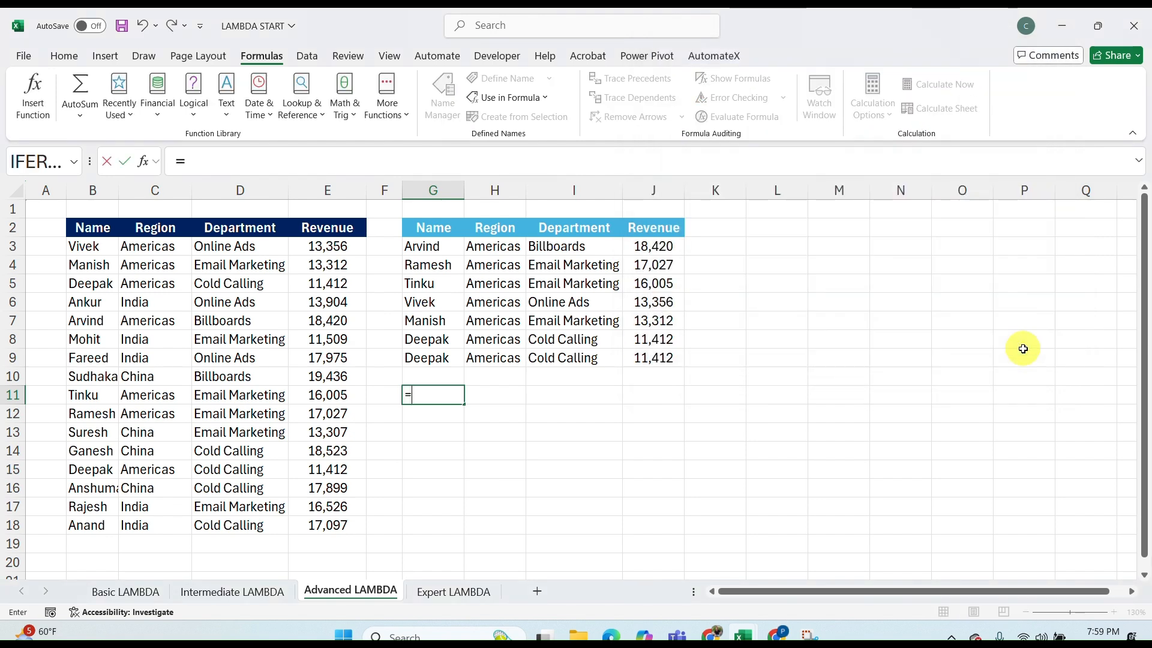
type("RE")
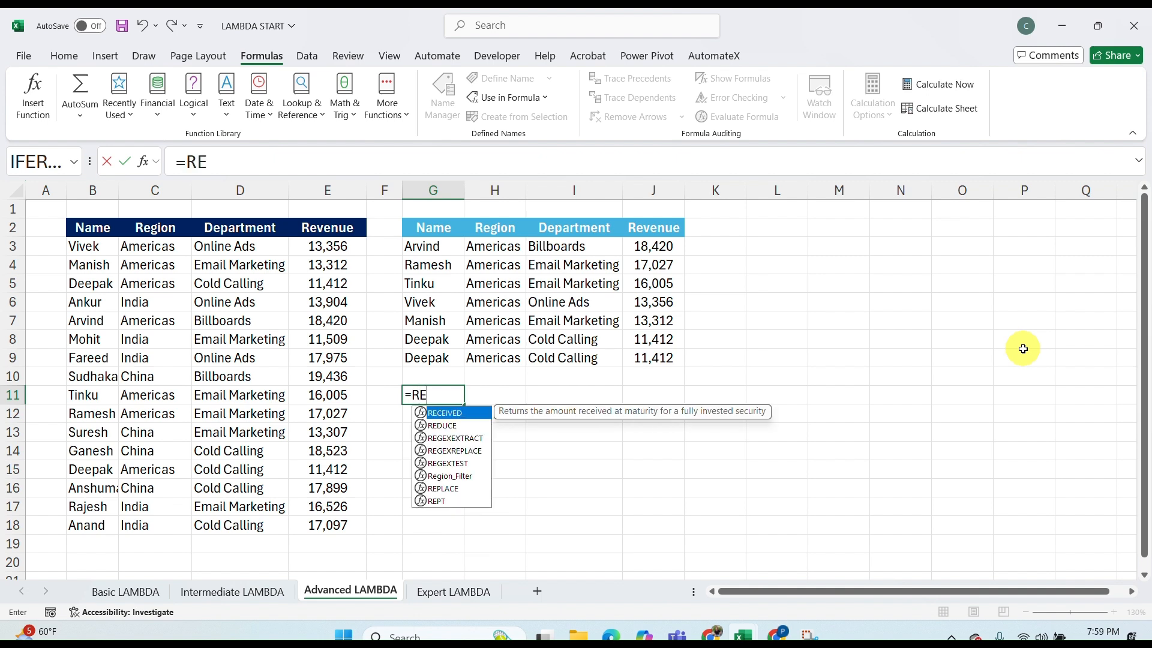
type("GION")
key("Tab")
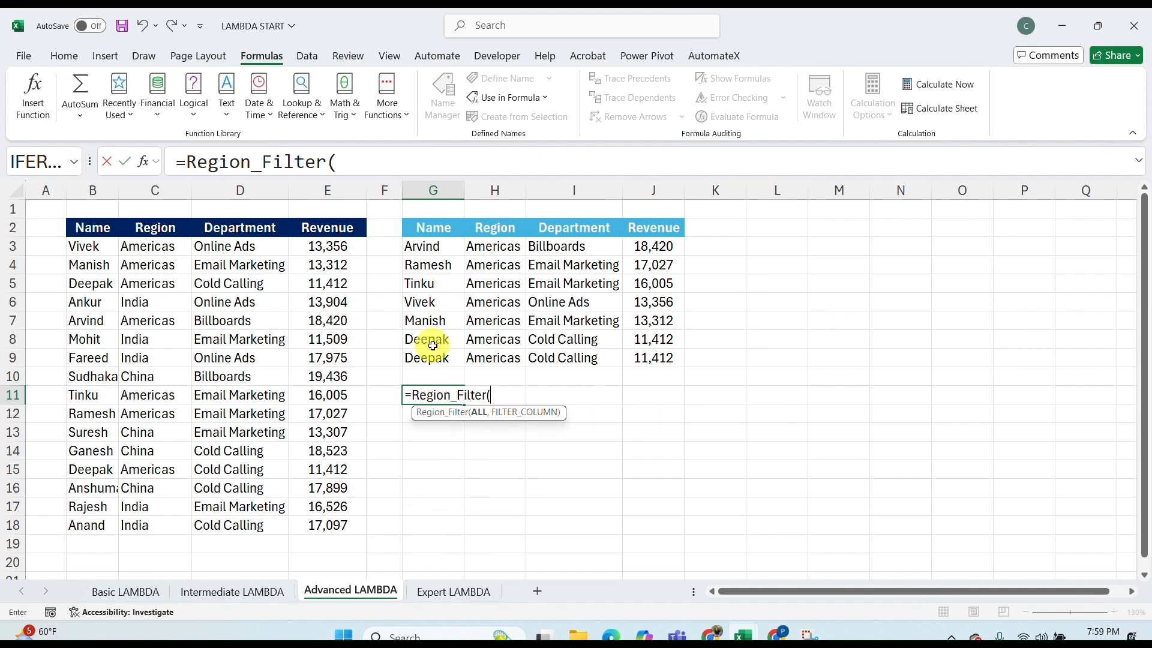
left_click(96, 230)
key("ctrl+shift+Right")
key("ctrl+shift+Down")
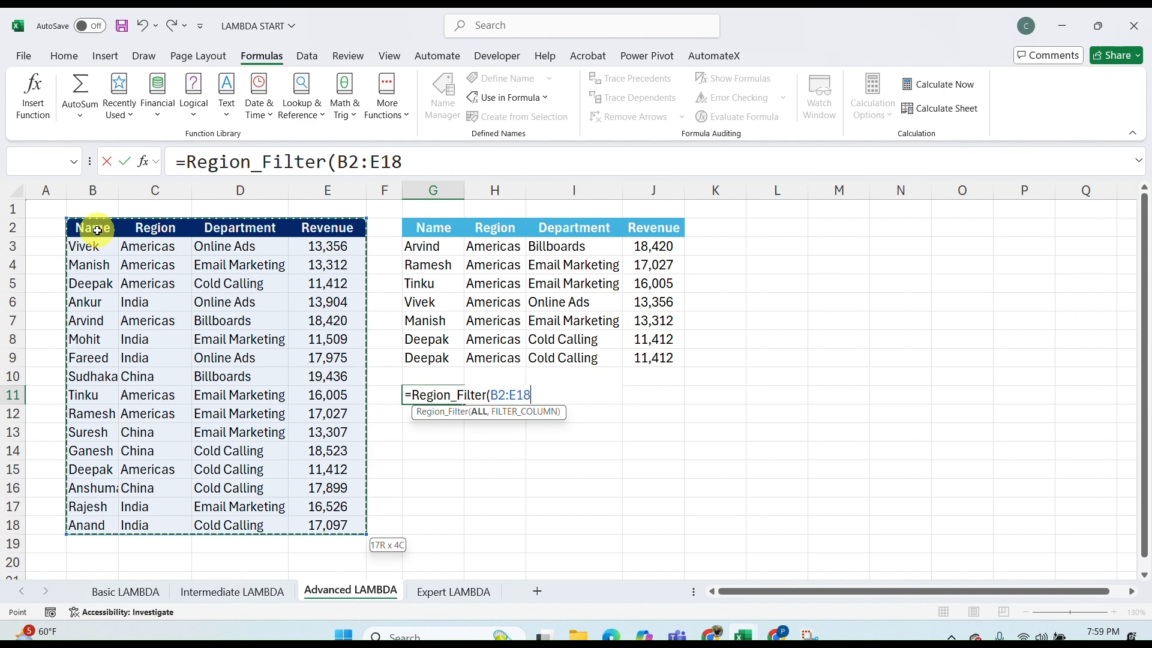
type(",")
left_click(145, 233)
key("ctrl+shift+Down")
key("Return")
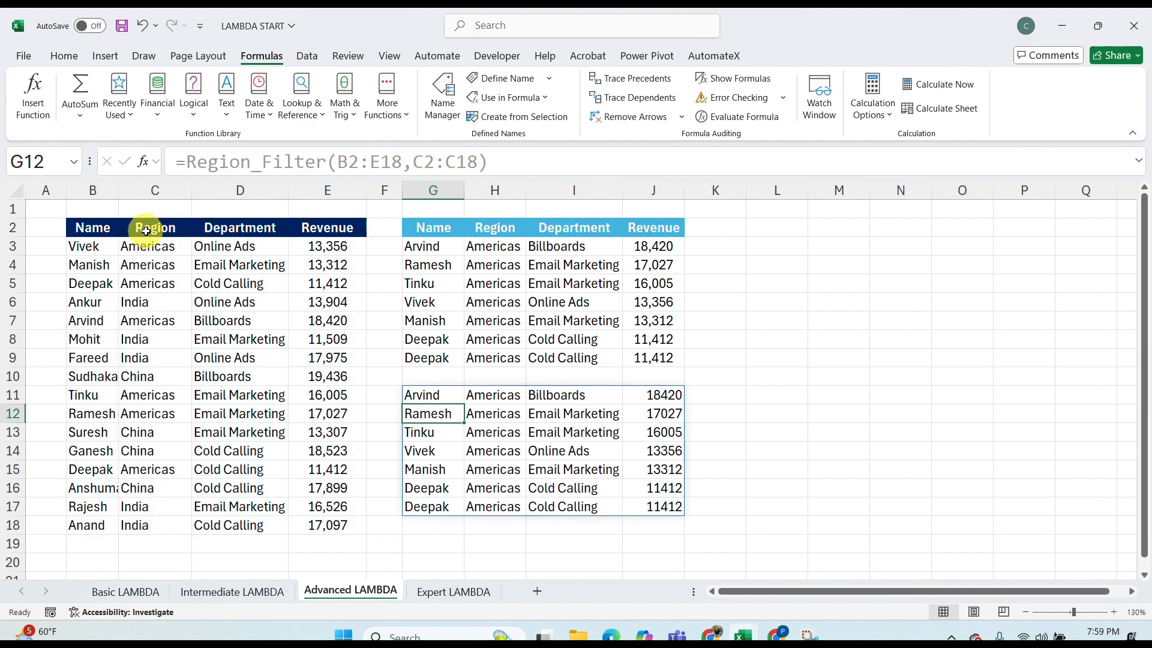
Examine the spilled Region_Filter results from G11 to G17 and compare them with the table above.
key("Up")
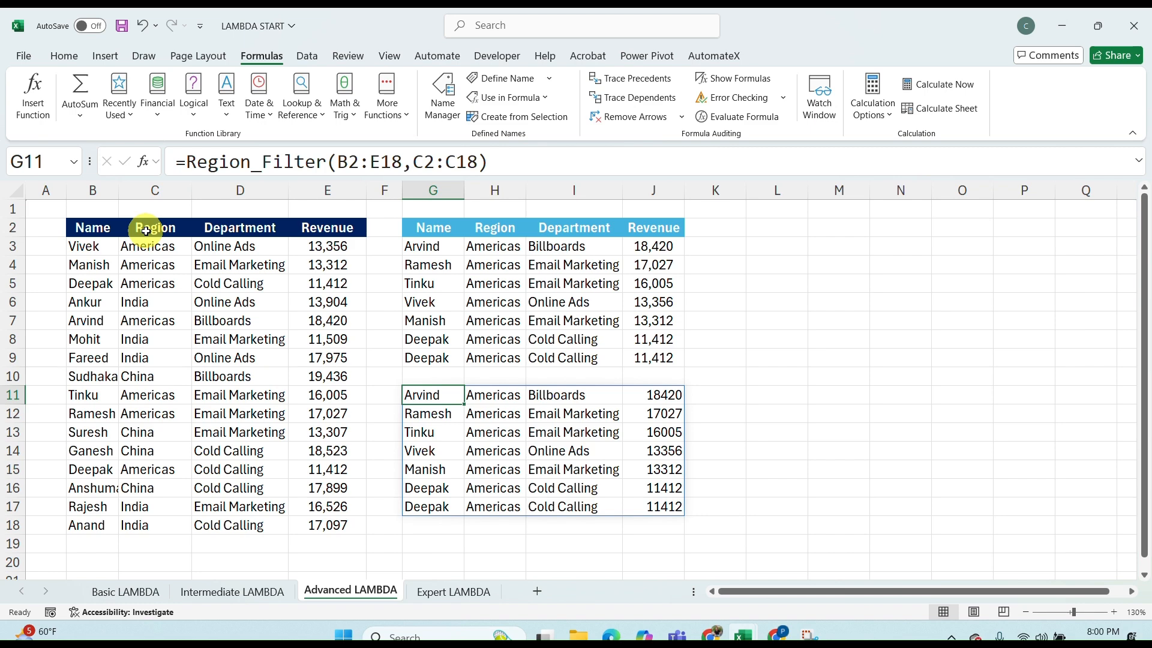
key("Down")
key("Down")
key("Down")
key("Down")
key("Down")
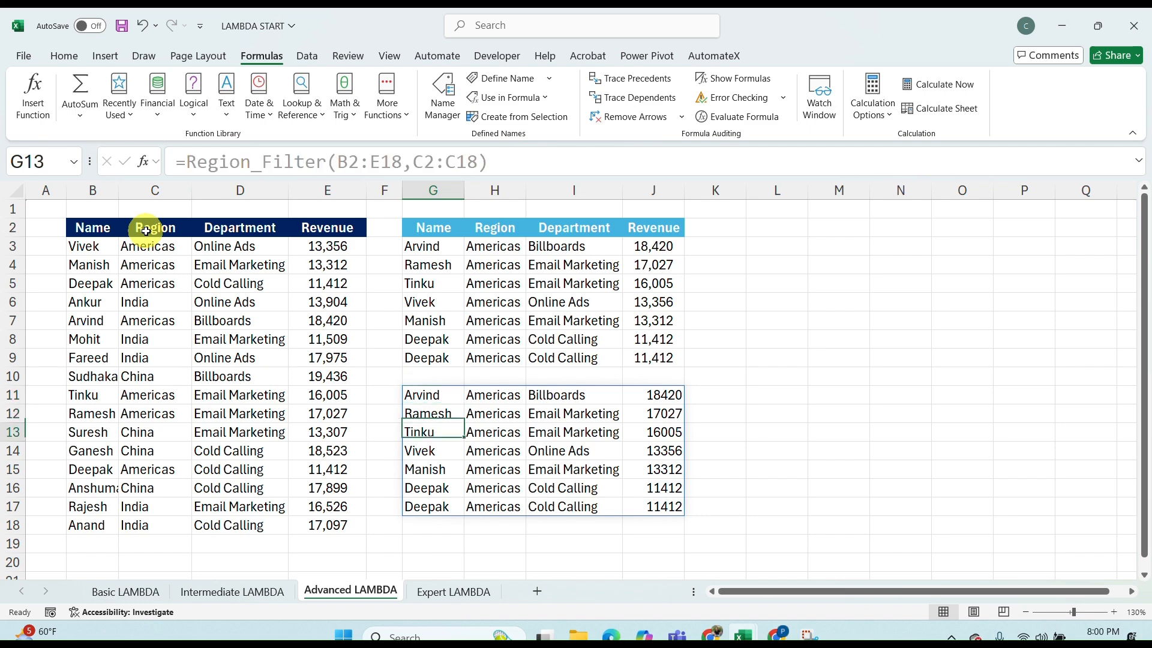
key("Down")
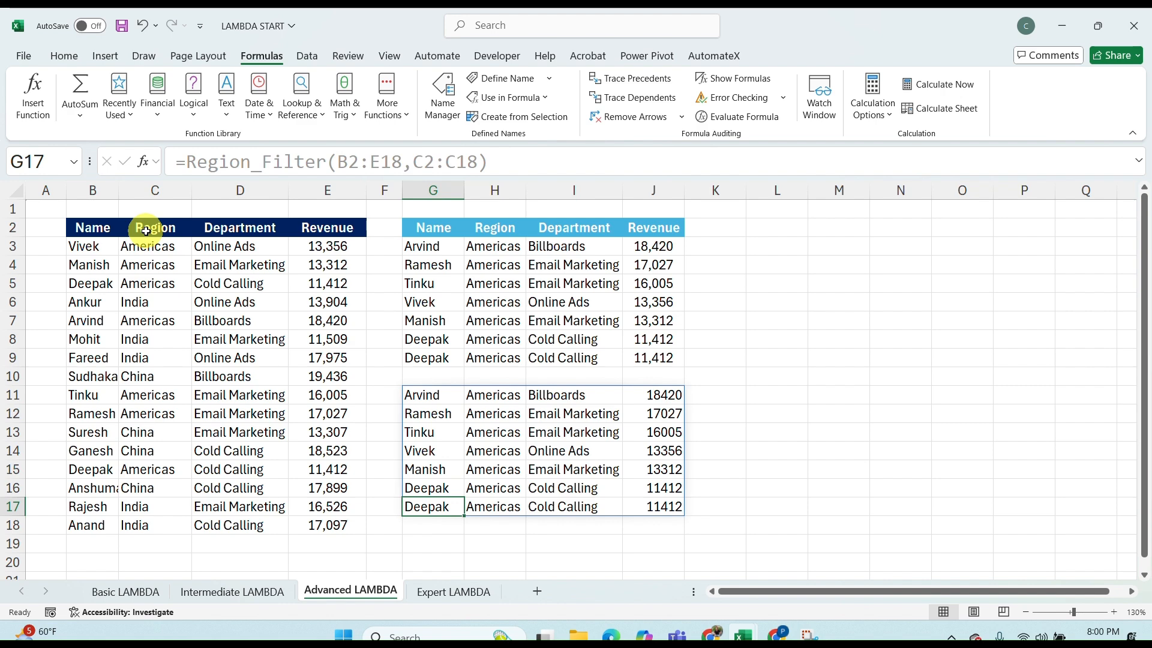
key("Up")
key("Up")
key("Up")
key("Up")
key("Up")
key("Up")
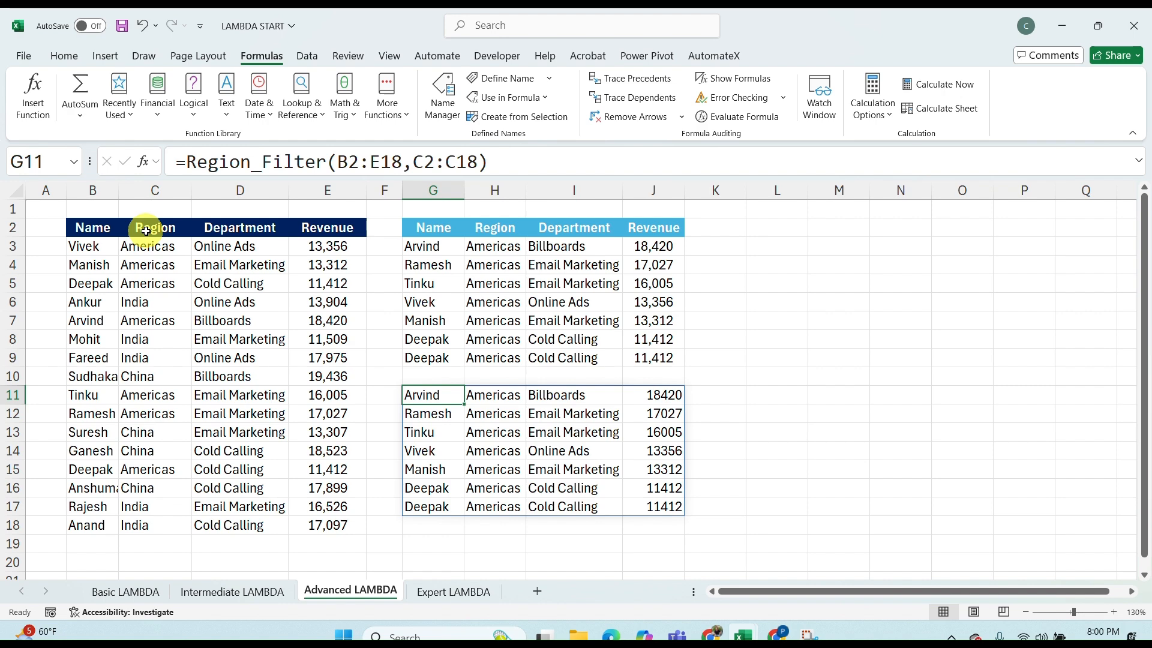
On the Expert LAMBDA sheet, make G5 the active cell and select the Region_Filter name in the Name Manager.
left_click(443, 592)
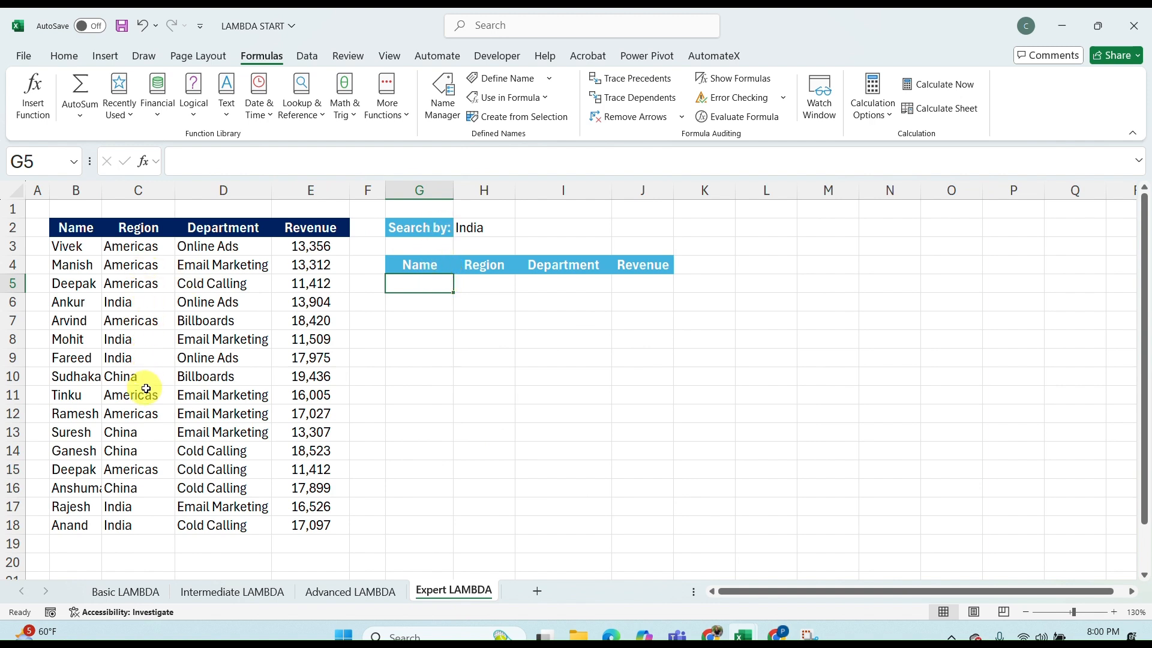
left_click(475, 227)
left_click(408, 282)
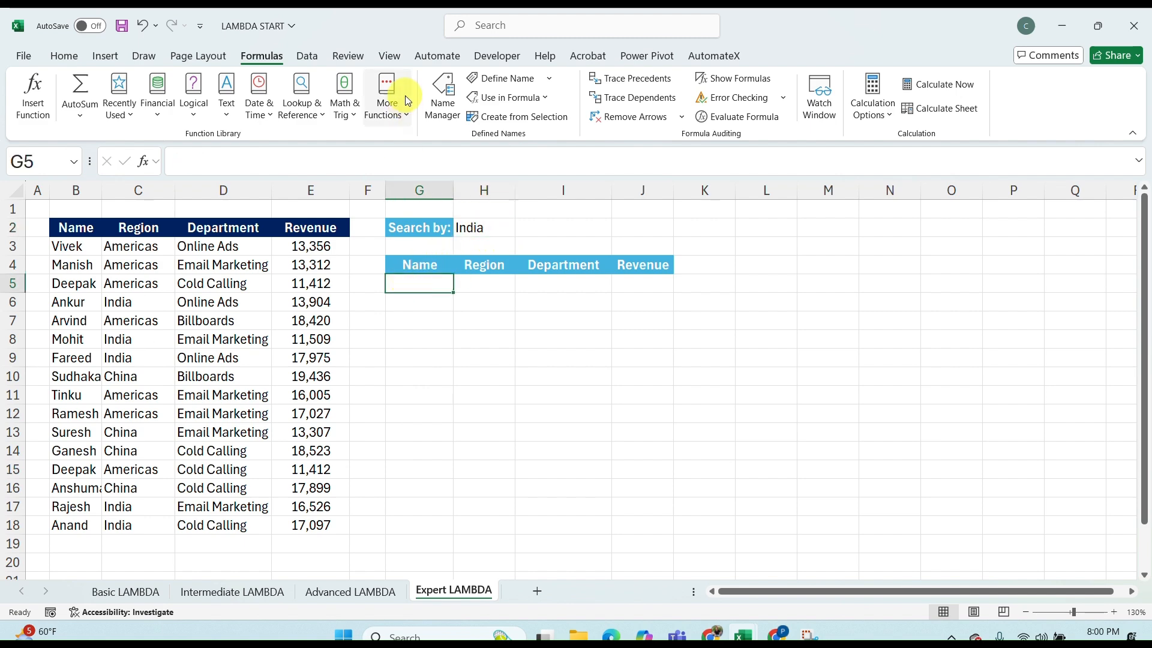
left_click(434, 90)
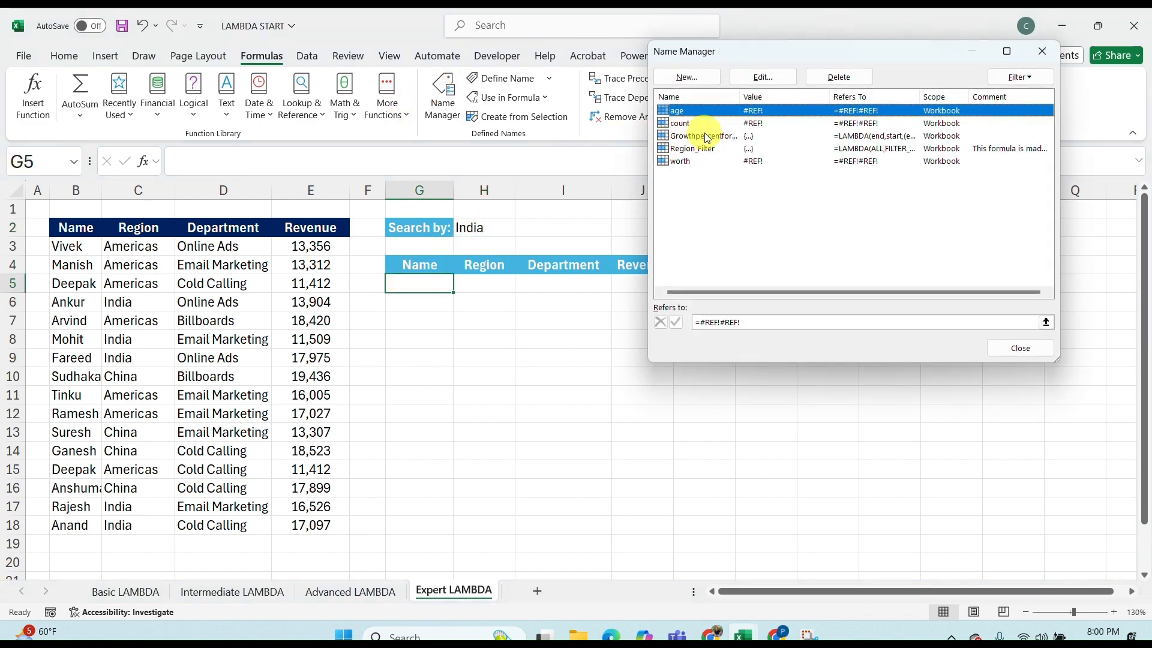
left_click(708, 152)
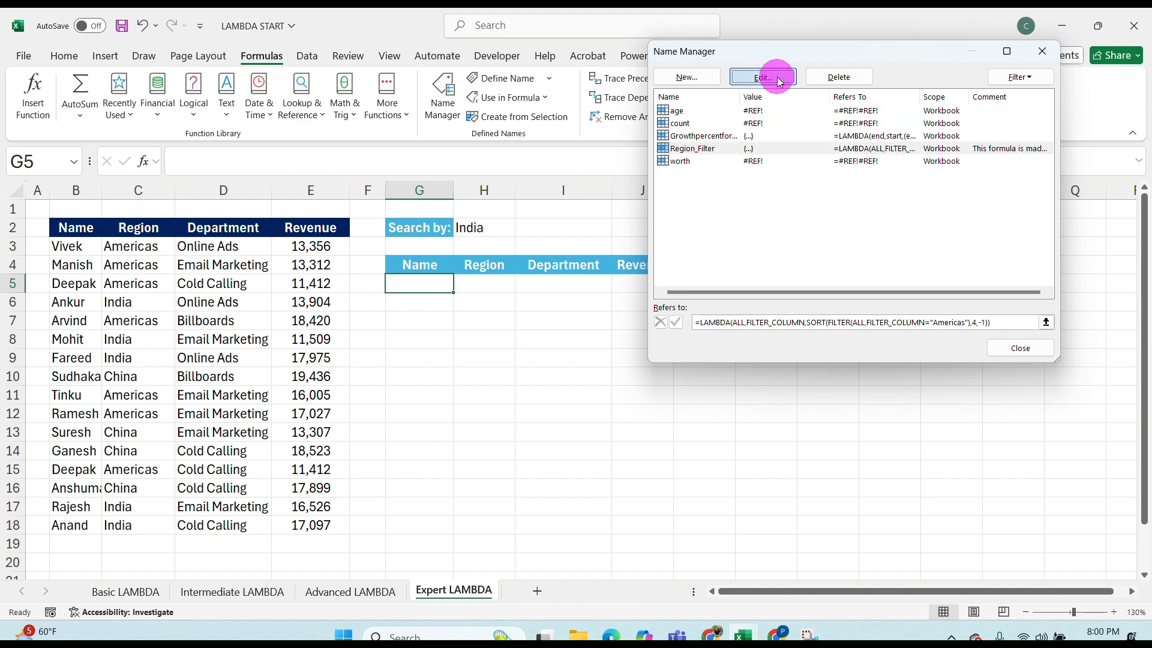
left_click(771, 77)
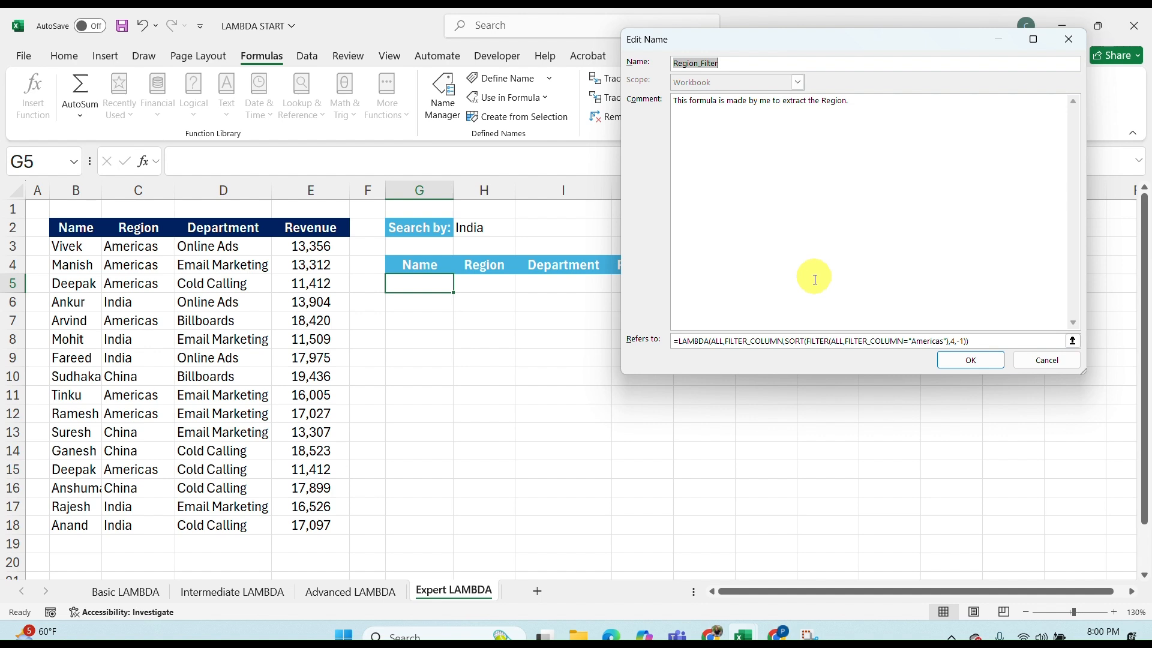
left_click(783, 341)
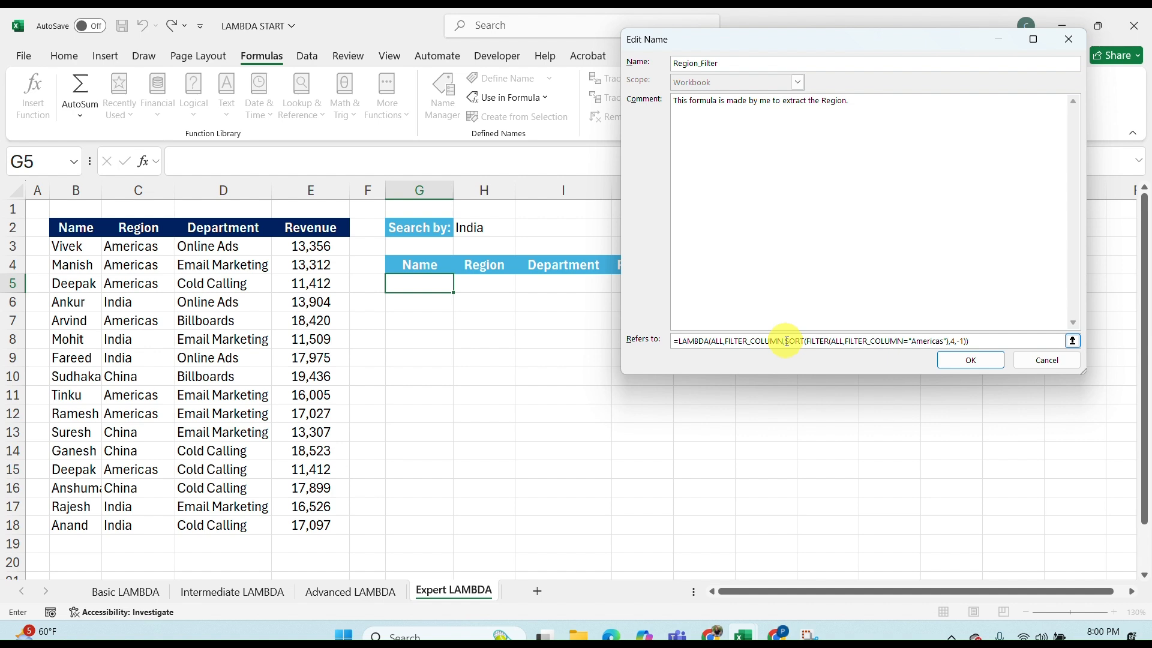
type("FILTER_VALUE")
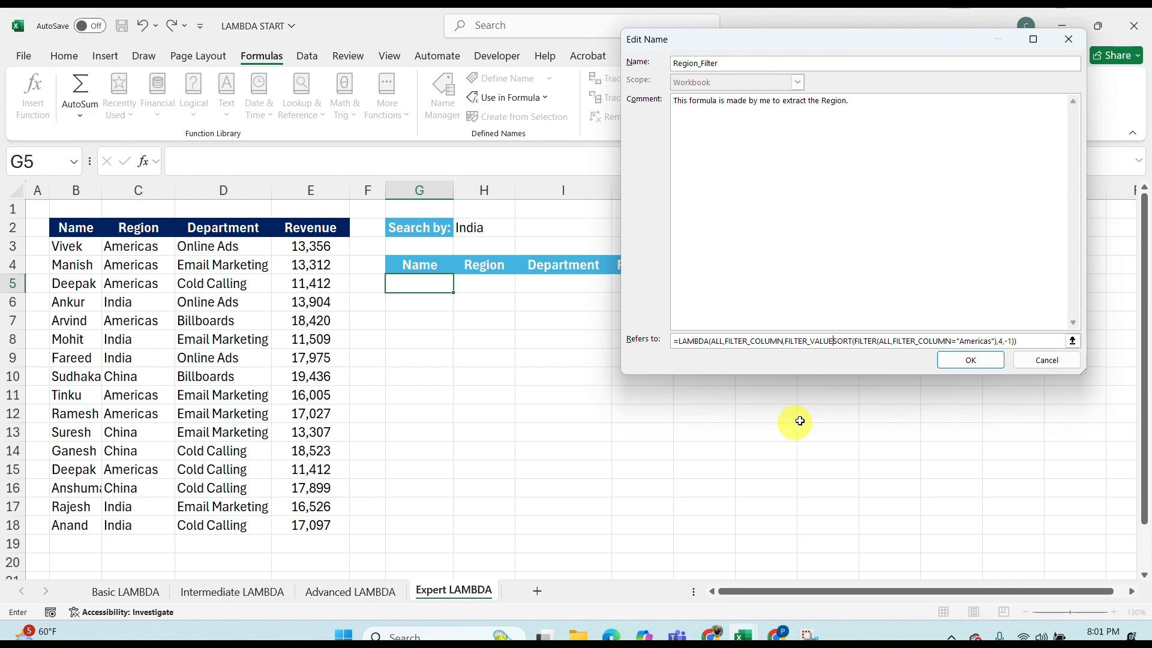
left_click(1045, 357)
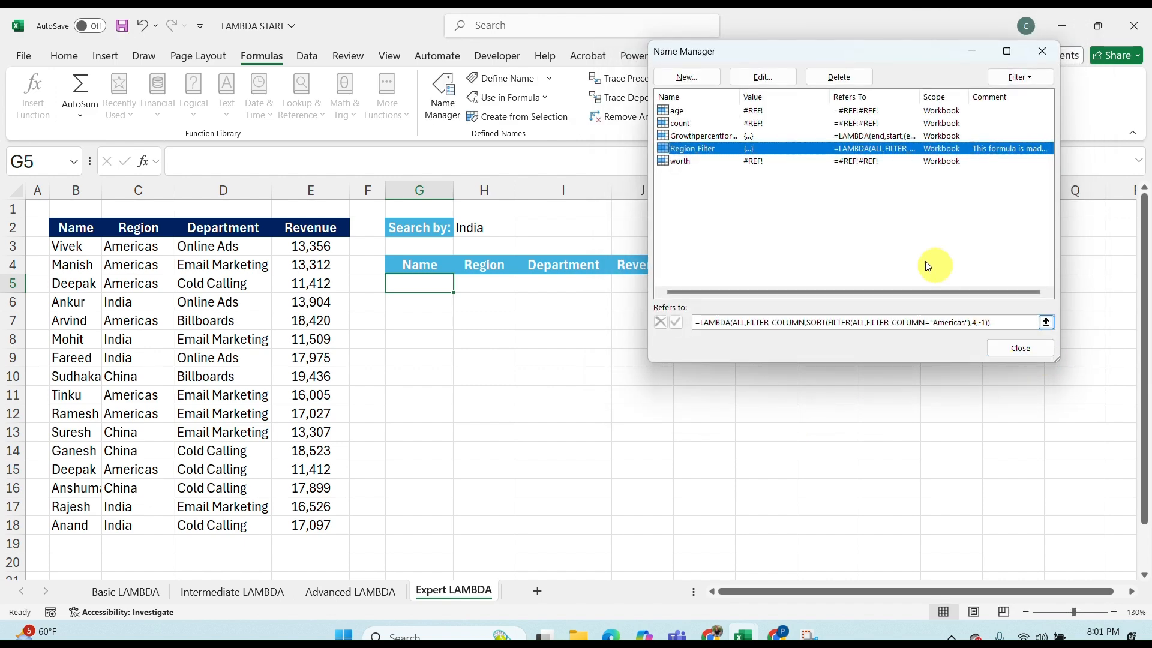
Open Region_Filter for editing and add a FILTER_VALUE parameter after FILTER_COLUMN in its LAMBDA formula.
left_click(774, 77)
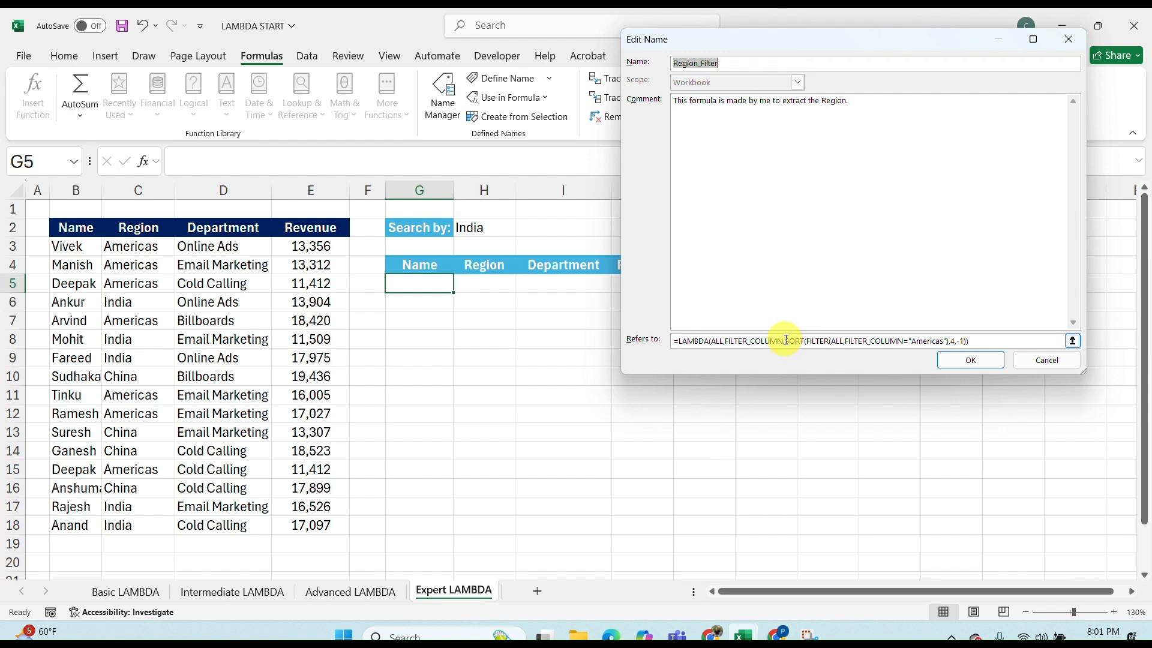
left_click(785, 340)
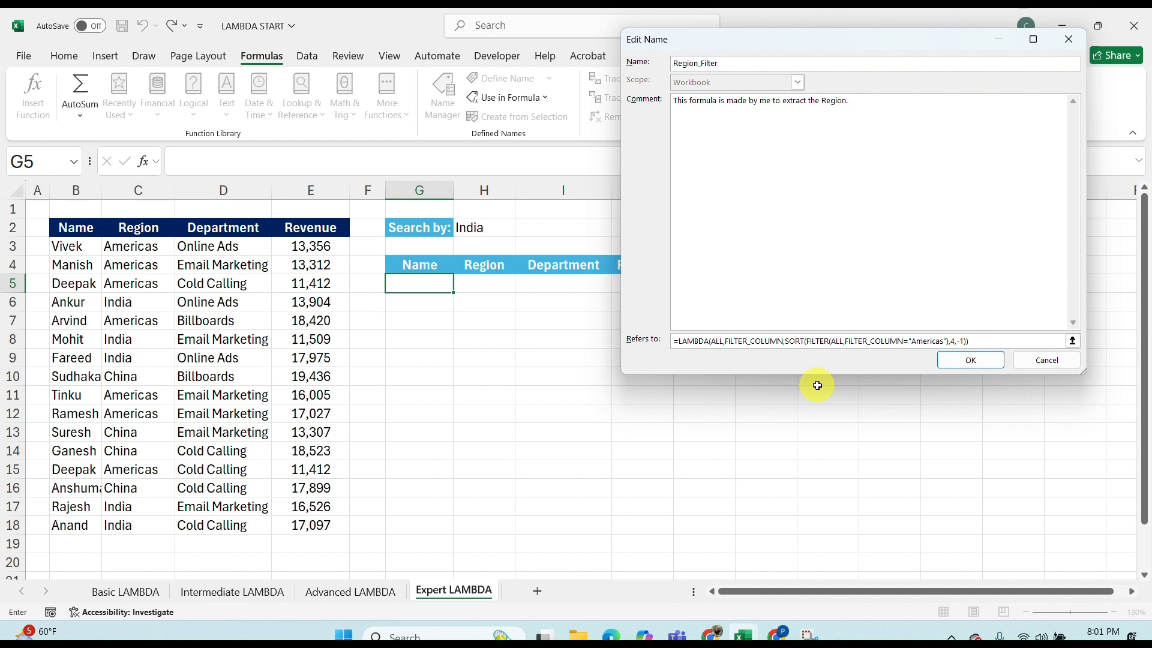
type("FILTERV")
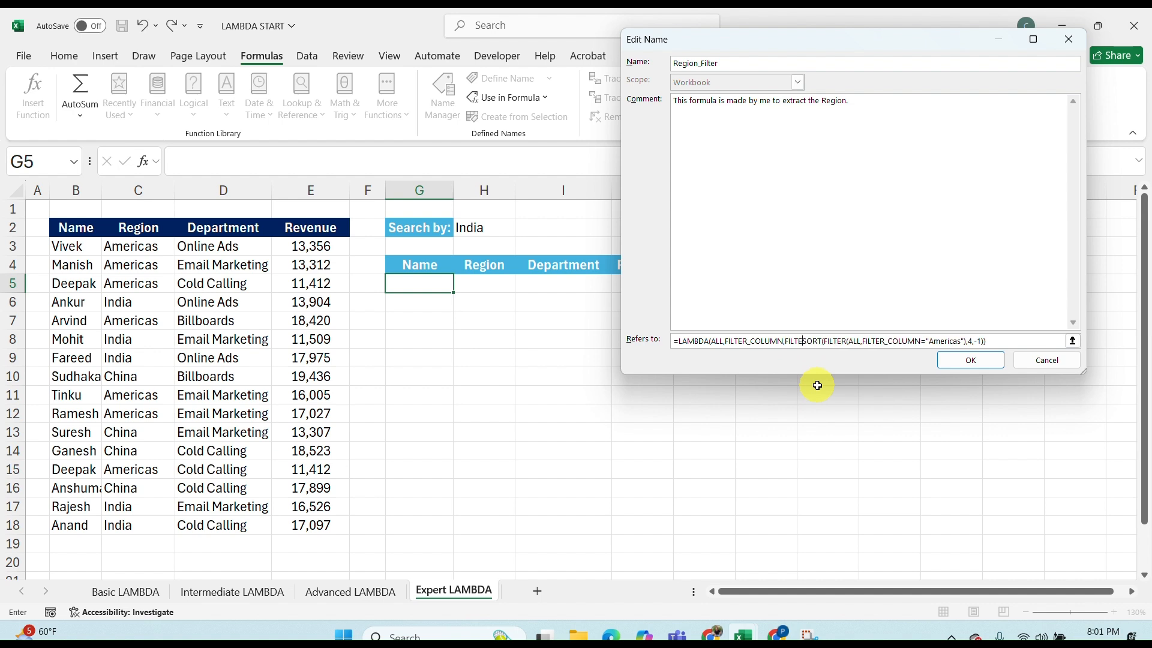
key("BackSpace")
type("_VALUE,")
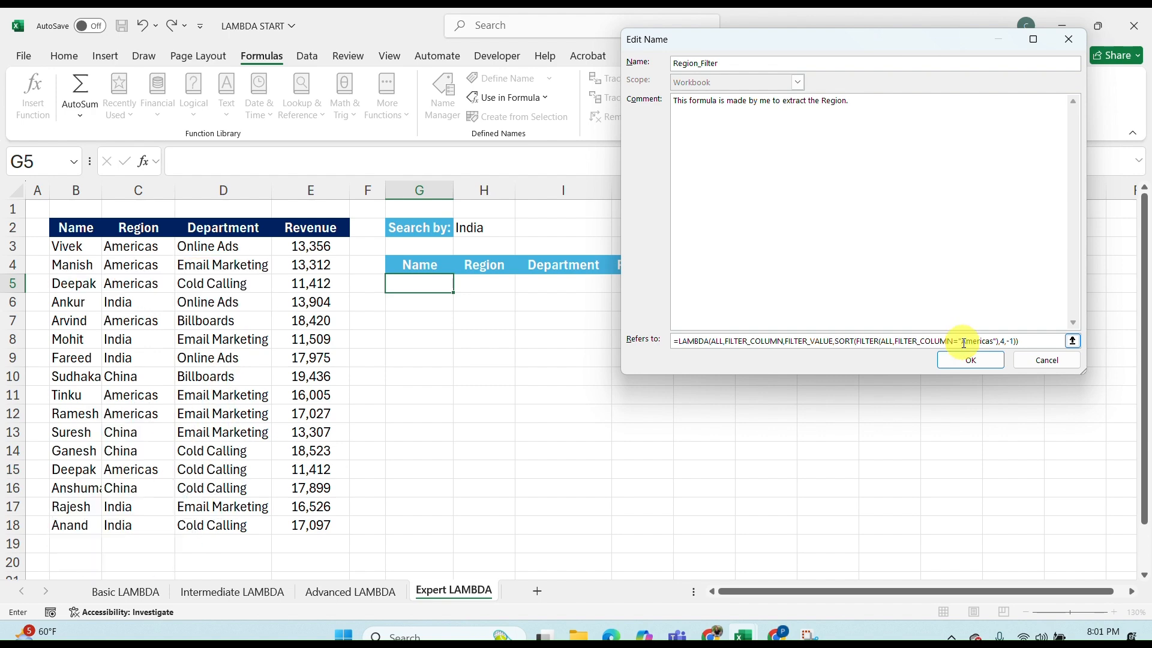
Replace the fixed "Americas" criterion in the FILTER condition with FILTER_VALUE, then save the Region_Filter name and close the Name Manager.
key("Left")
key("BackSpace")
key("BackSpace")
key("BackSpace")
key("BackSpace")
key("BackSpace")
key("BackSpace")
key("BackSpace")
key("BackSpace")
key("BackSpace")
key("BackSpace")
key("BackSpace")
key("BackSpace")
key("BackSpace")
key("BackSpace")
key("BackSpace")
key("BackSpace")
key("BackSpace")
key("BackSpace")
key("BackSpace")
key("BackSpace")
key("BackSpace")
key("BackSpace")
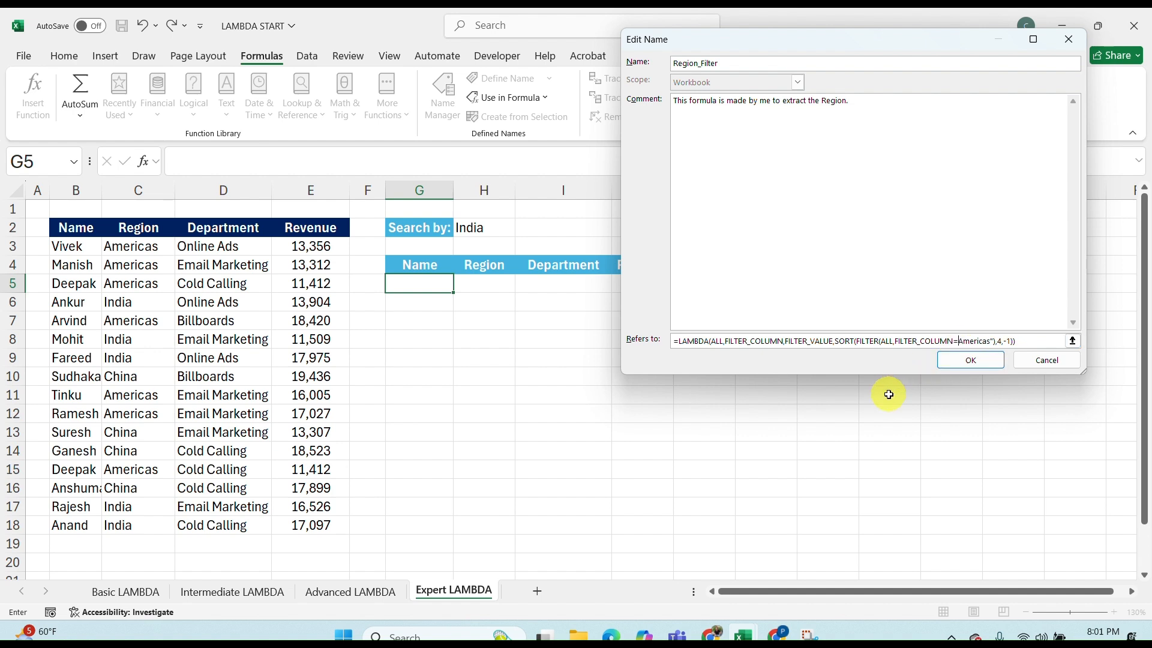
key("Delete")
key("Delete")
key("Delete")
key("Delete")
key("Delete")
key("Delete")
key("Delete")
key("Delete")
key("Delete")
key("Delete")
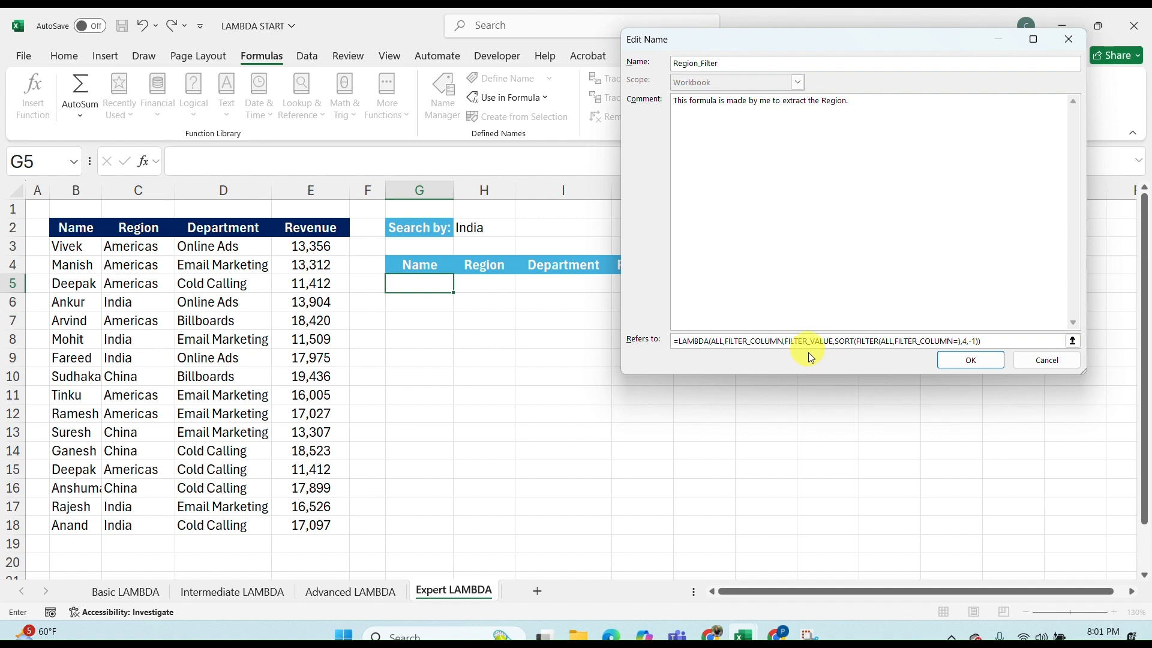
type("FILTER_VALUE")
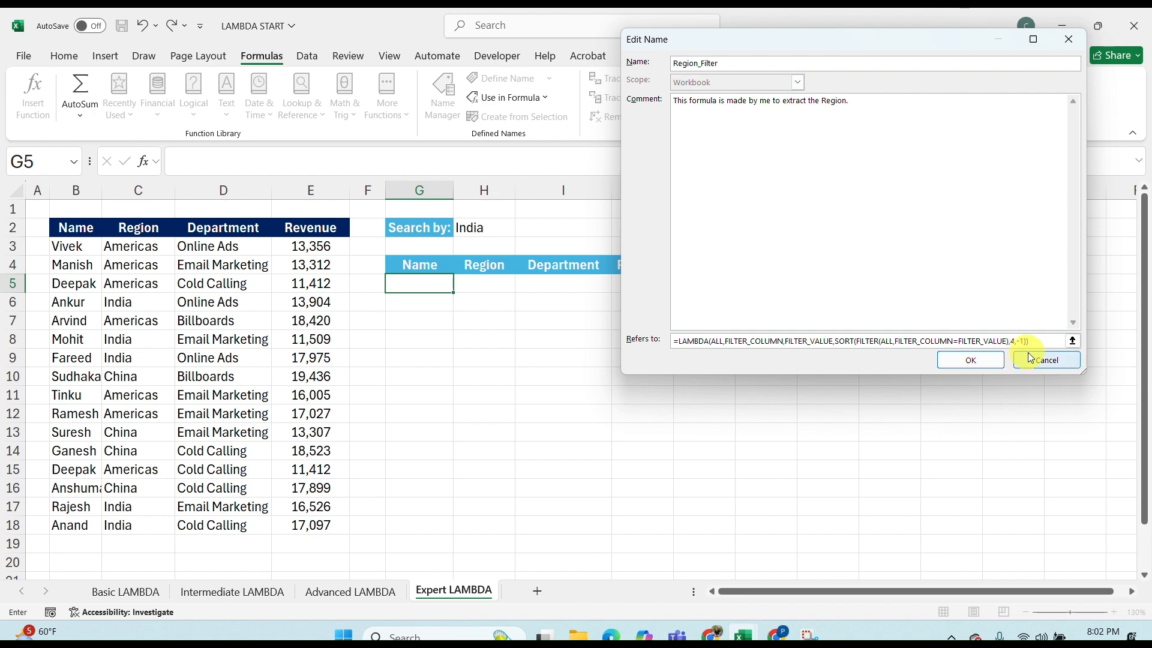
left_click(987, 362)
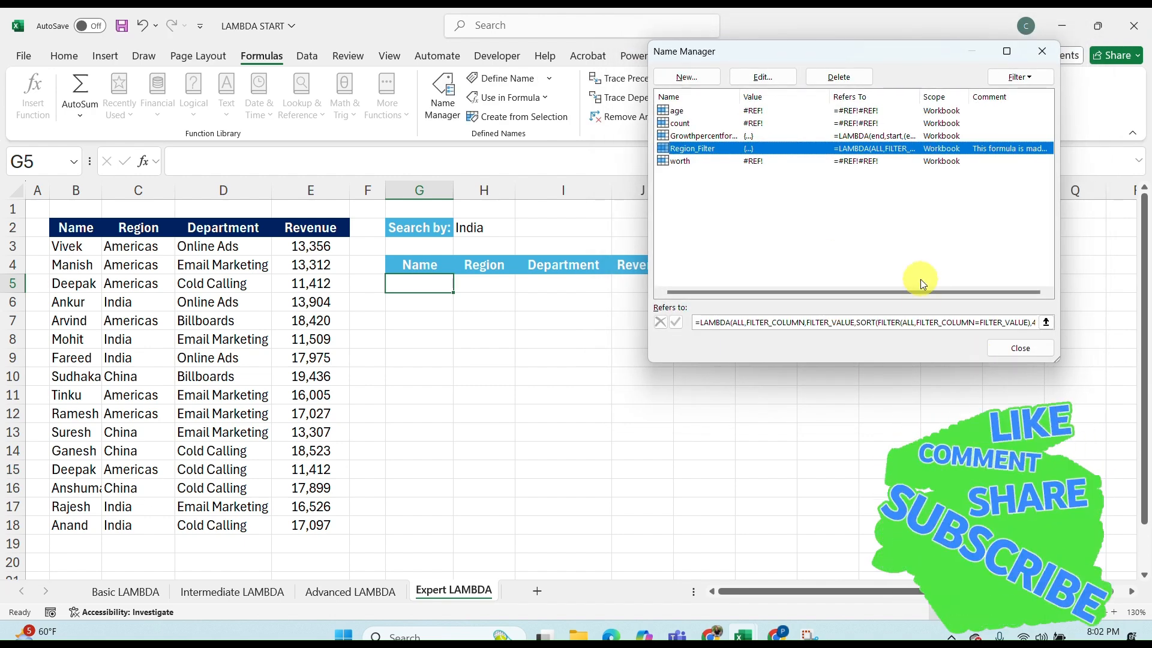
left_click(1018, 350)
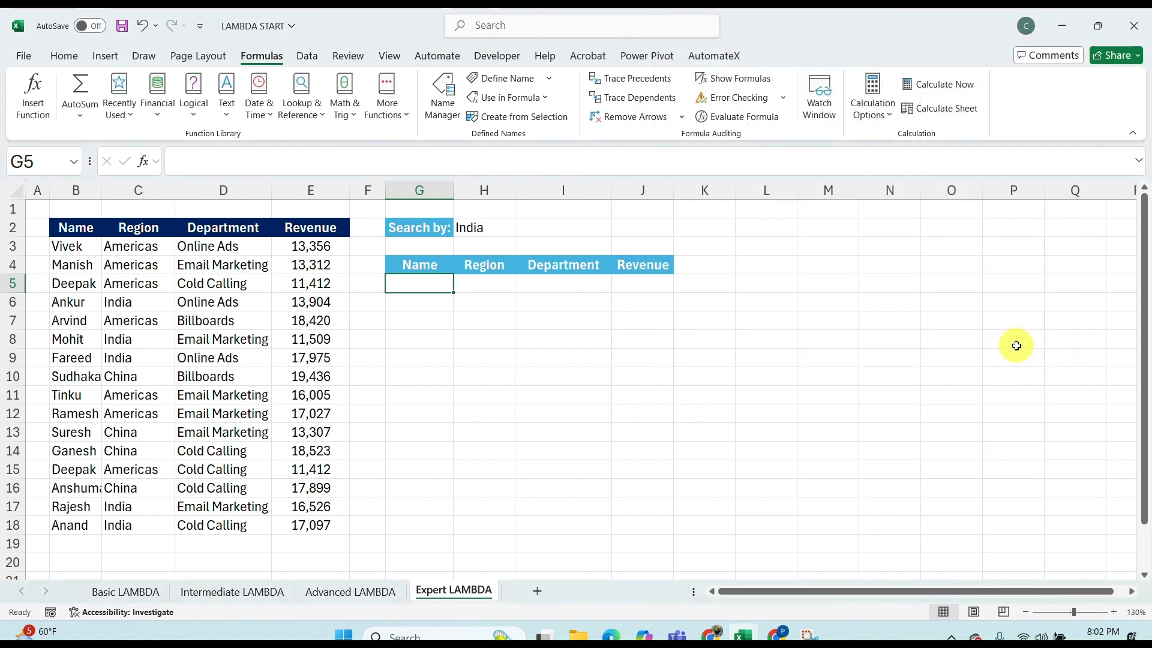
Enter =Region_Filter(B2:E18,C2:C18,H2) in cell G5.
type("=")
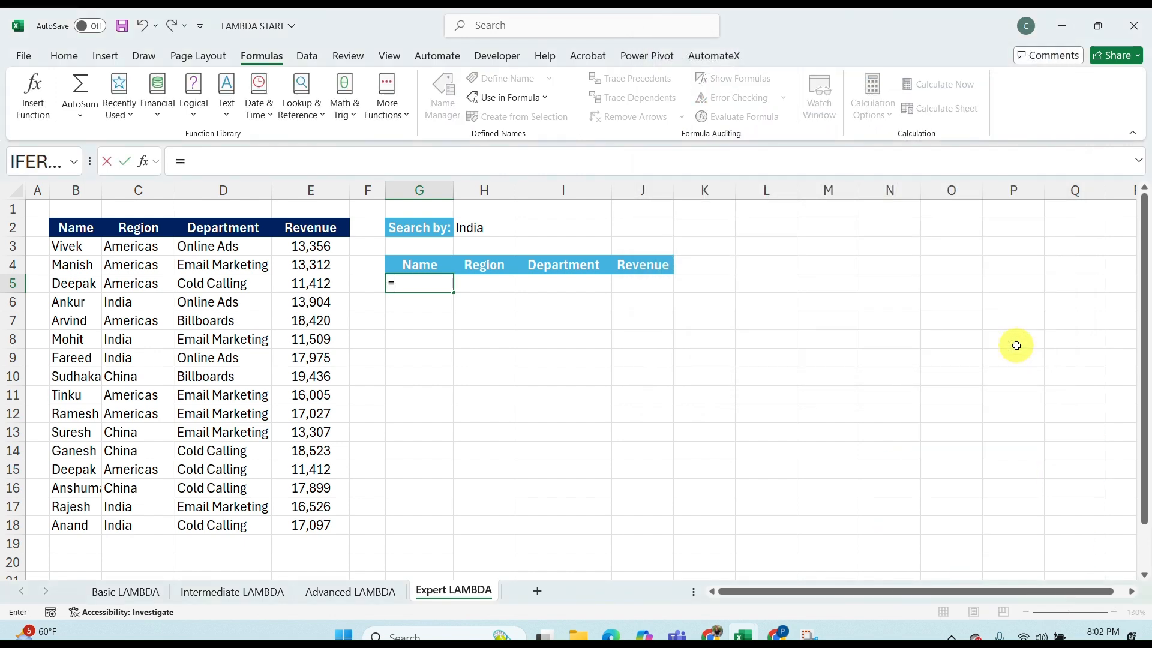
type("REGIO")
key("Tab")
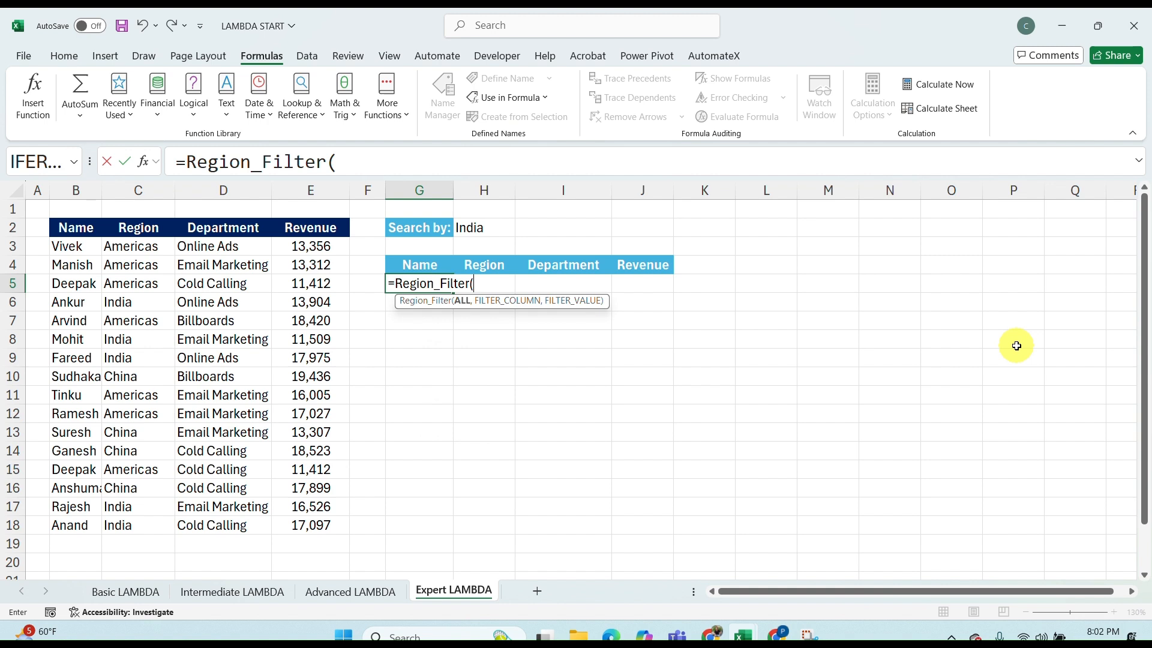
left_click(82, 225)
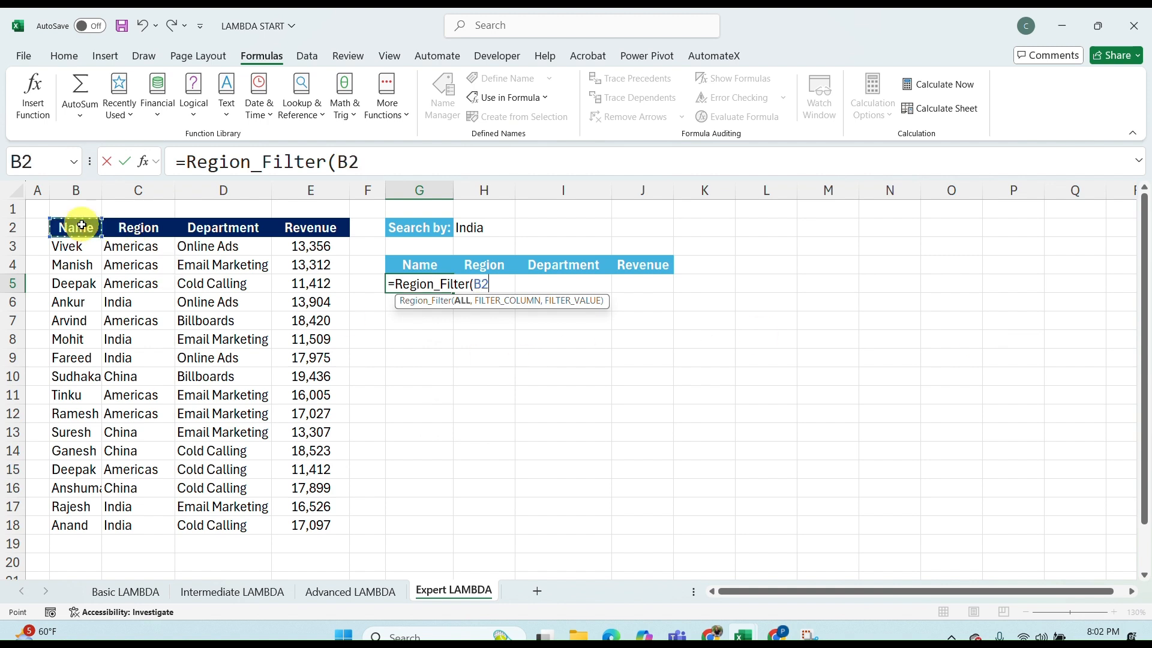
key("ctrl+shift+Down")
key("ctrl+shift+Right")
type(",")
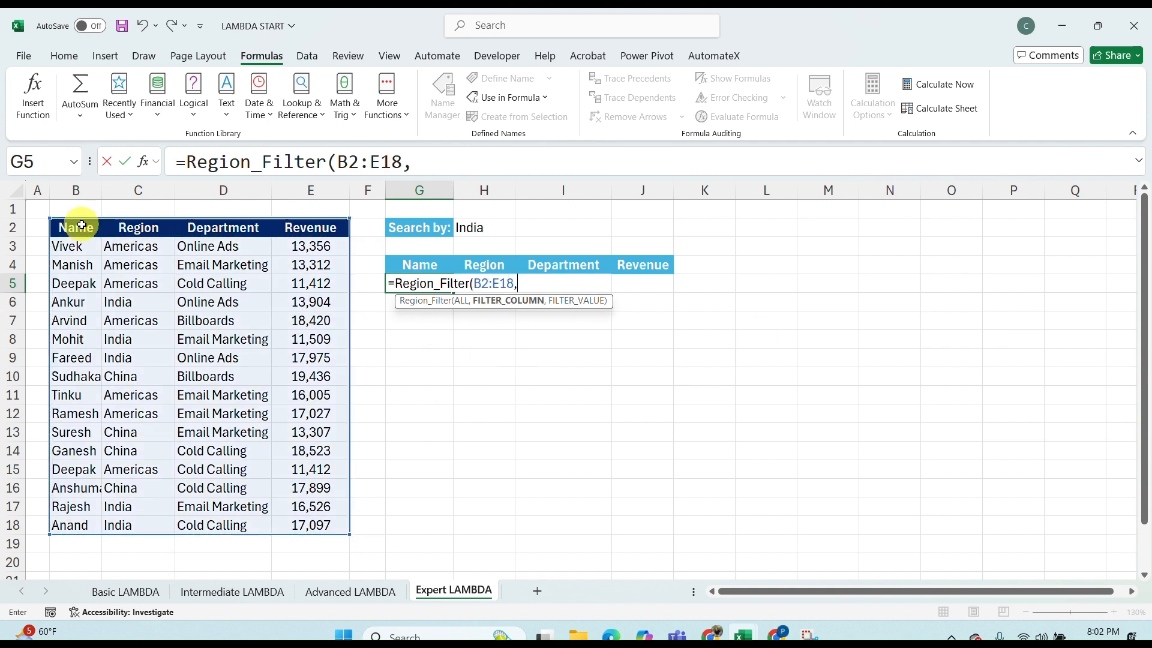
left_click(116, 225)
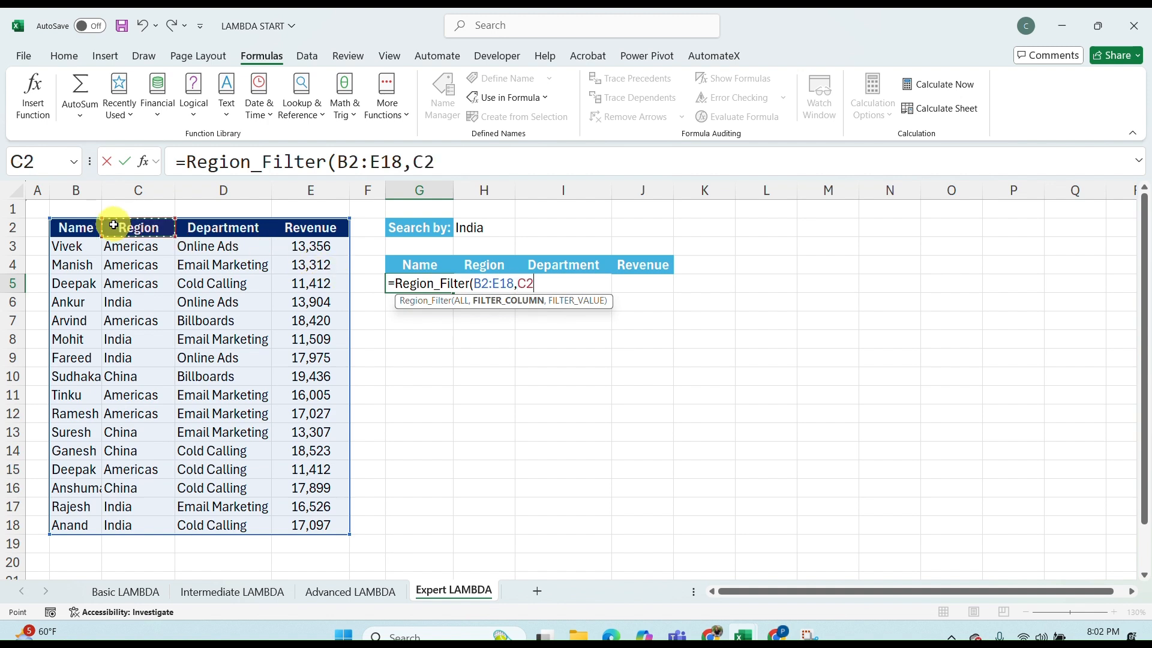
key("ctrl+shift+Down")
type(",")
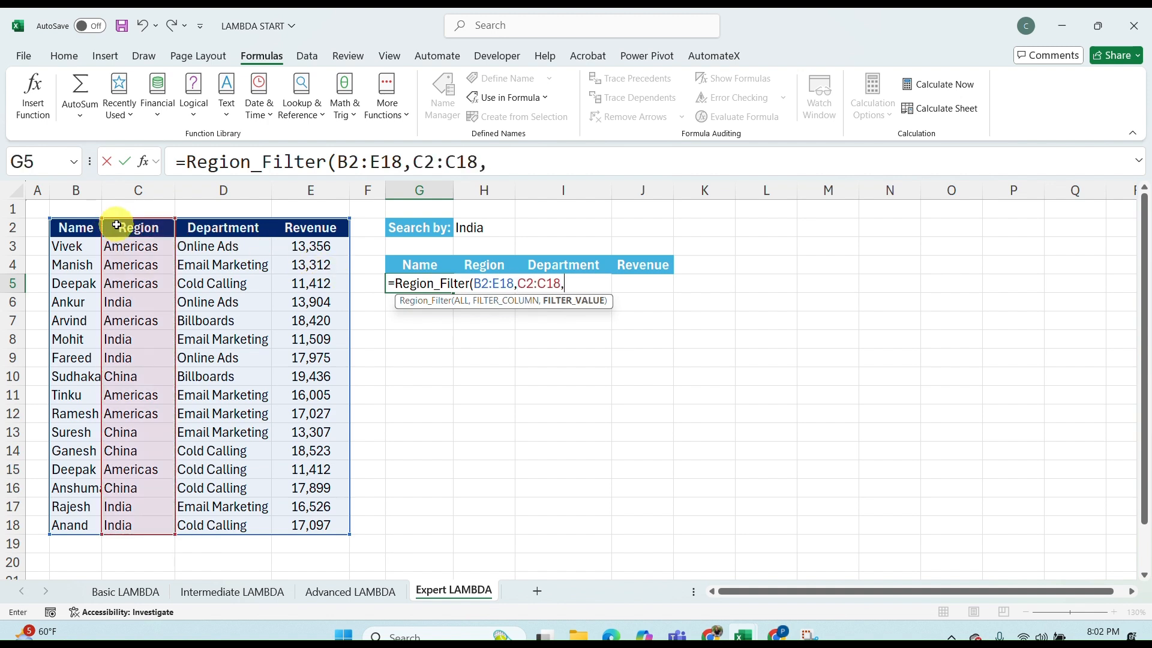
left_click(477, 230)
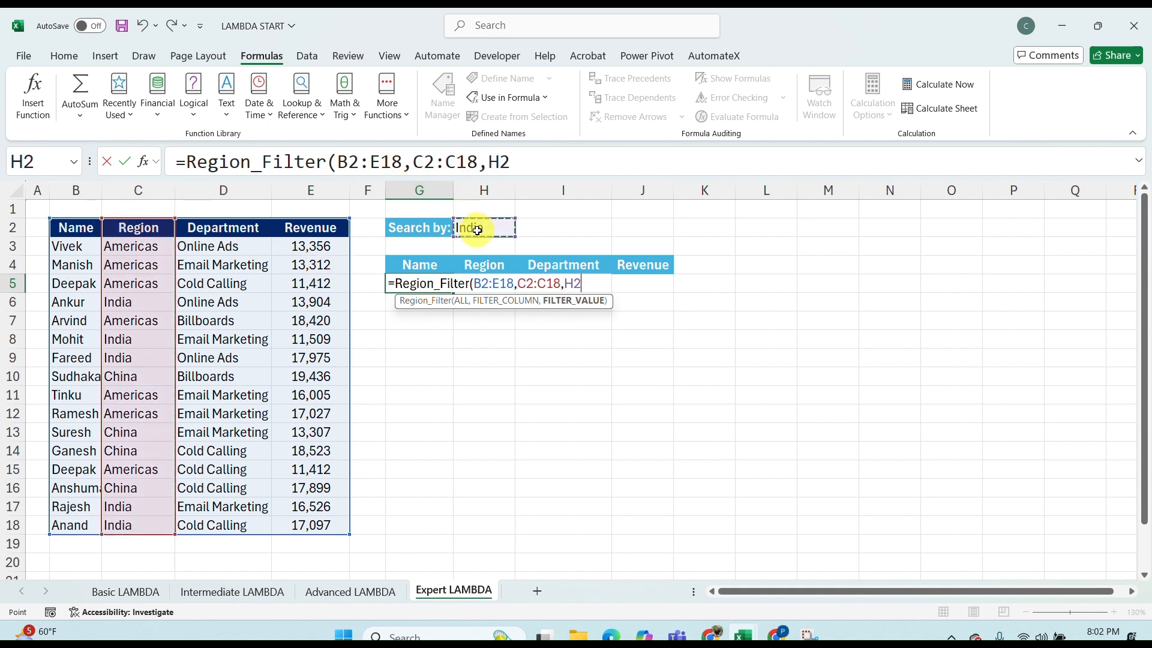
type(")")
key("Return")
key("Up")
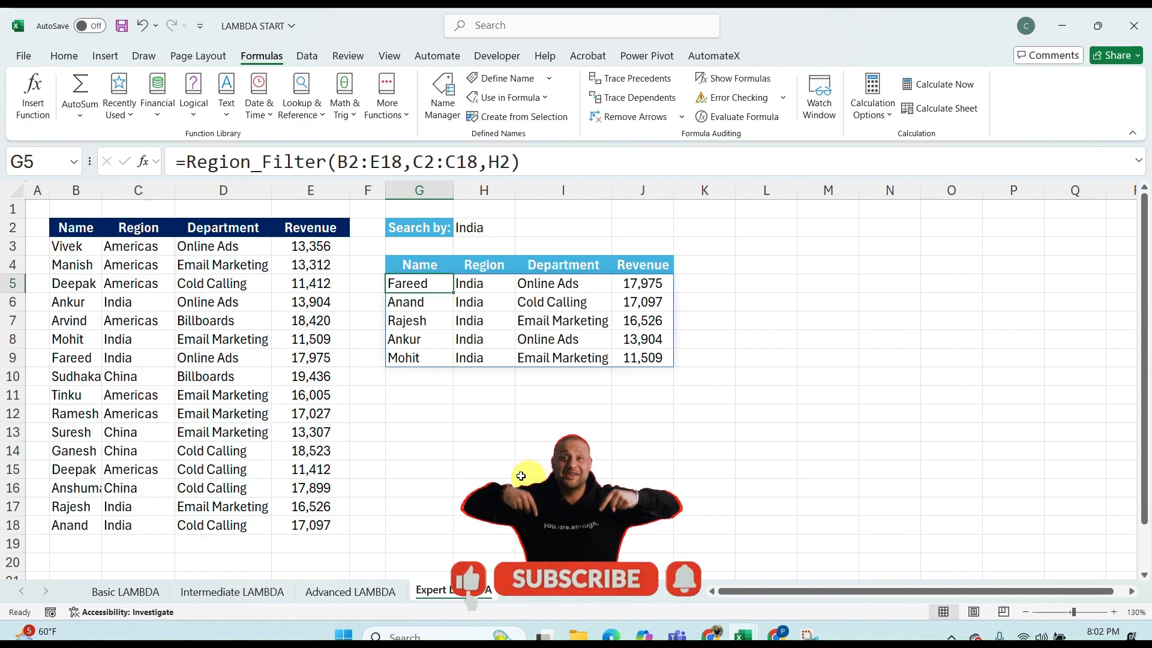
Copy the region China from cell C10 and paste it into the search cell H2.
left_click(138, 381)
key("ctrl+c")
left_click(462, 233)
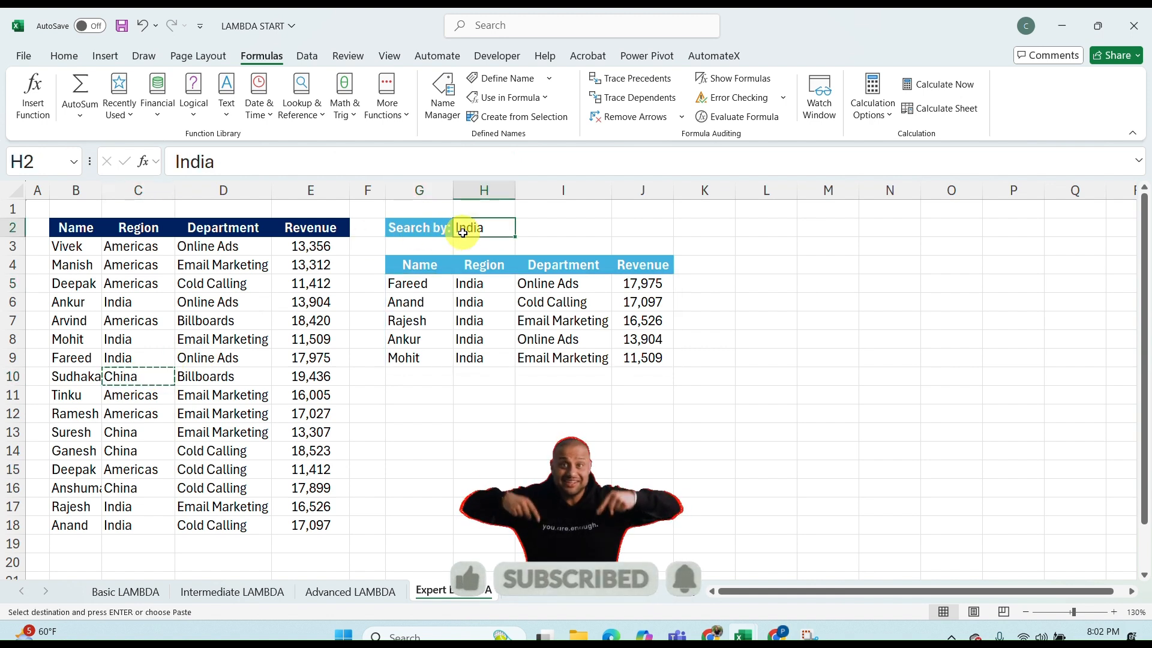
key("ctrl+v")
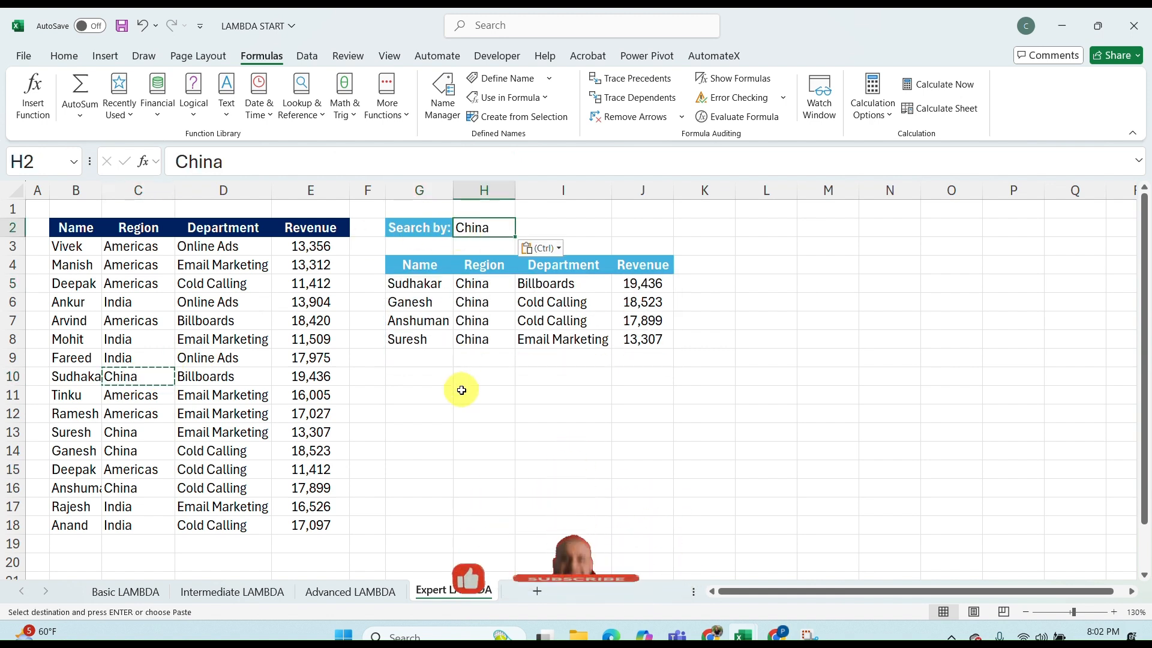